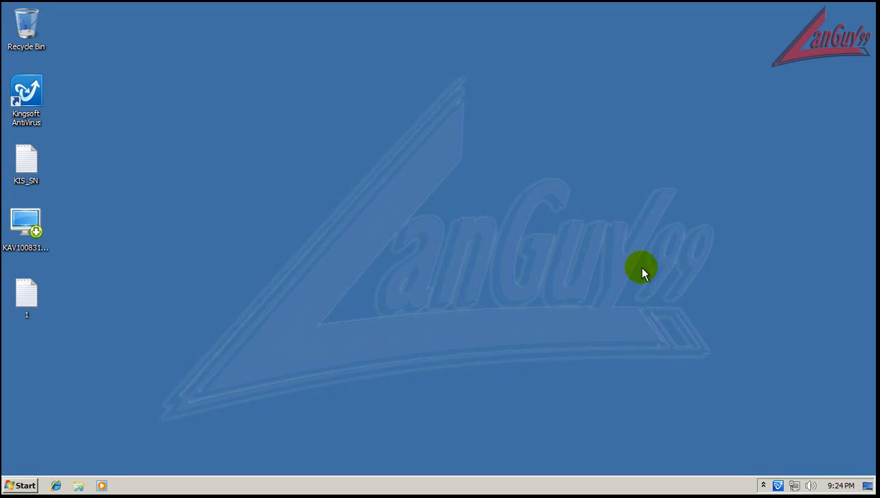
Step: Open the Kingsoft AntiVirus main program from its notification icon
{"action": "left_click", "coordinate": [765, 486]}
{"action": "left_click", "coordinate": [824, 371]}
{"action": "right_click", "coordinate": [777, 486]}
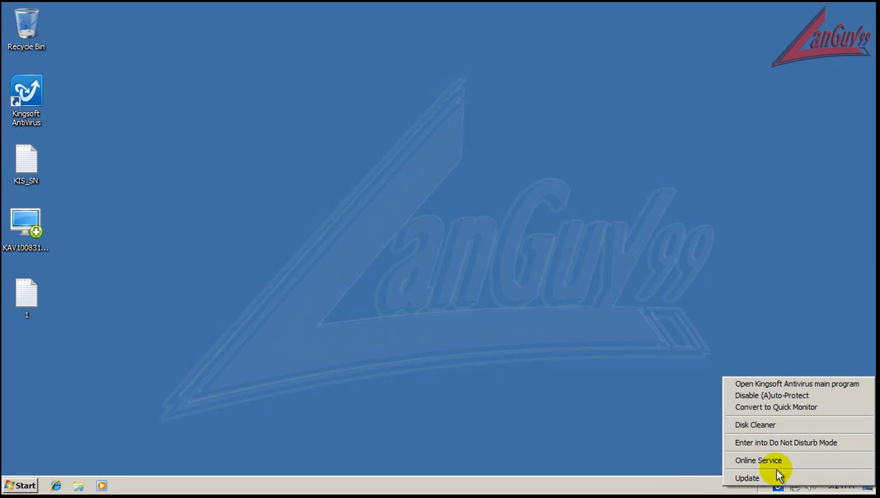
{"action": "left_click", "coordinate": [767, 383]}
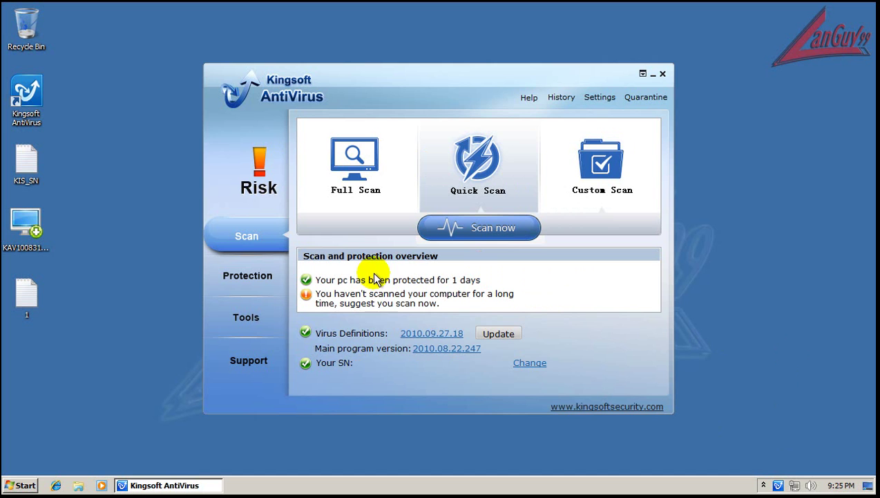
Step: Run an Express update of Kingsoft AntiVirus, finish the update program, and view the Protection page
{"action": "left_click", "coordinate": [493, 334]}
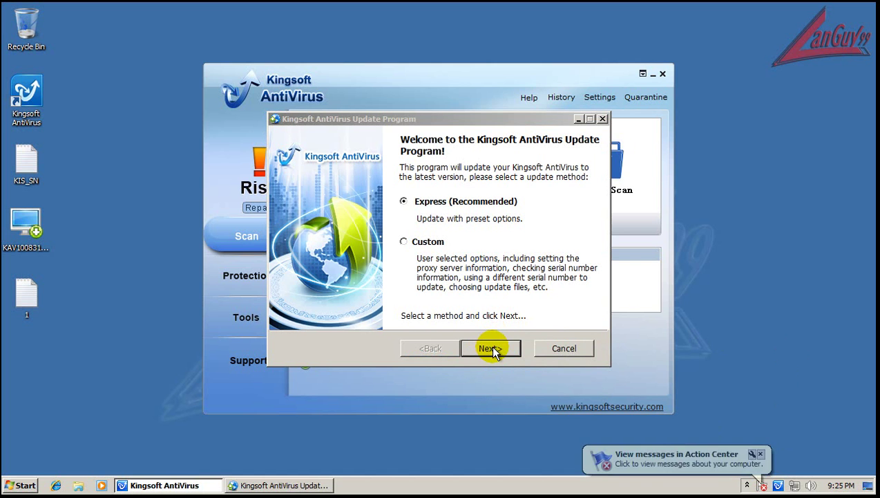
{"action": "left_click", "coordinate": [491, 348]}
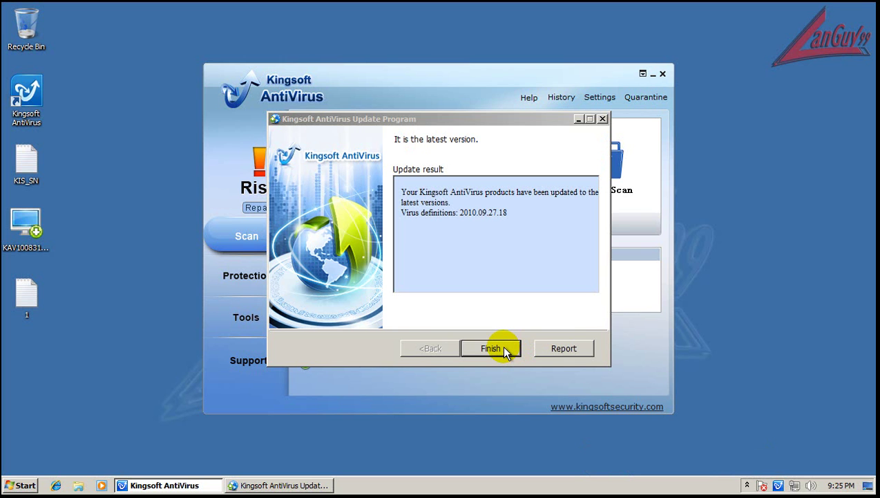
{"action": "left_click", "coordinate": [492, 348]}
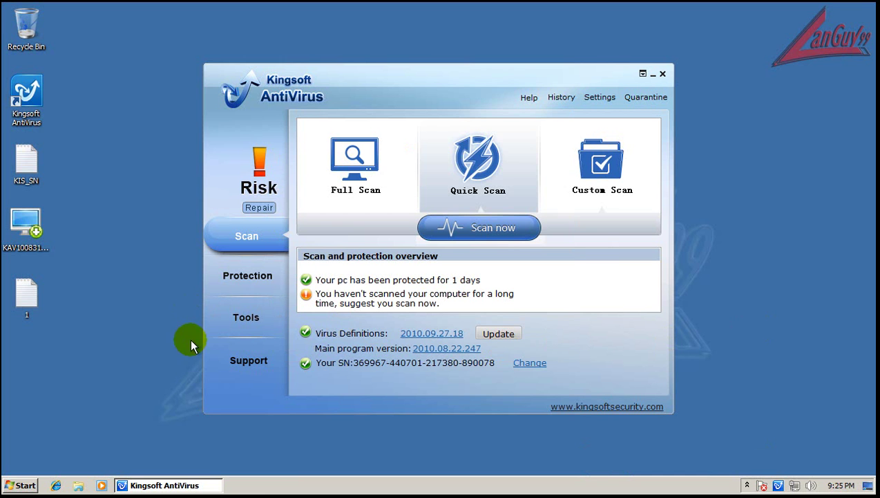
{"action": "left_click", "coordinate": [243, 285]}
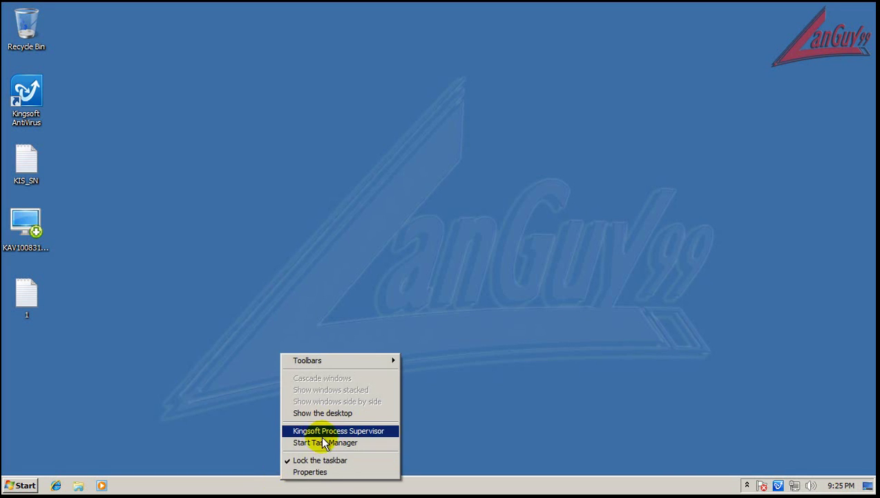
Step: Start Windows Task Manager, show the processes from all users, and enlarge the window
{"action": "right_click", "coordinate": [253, 484]}
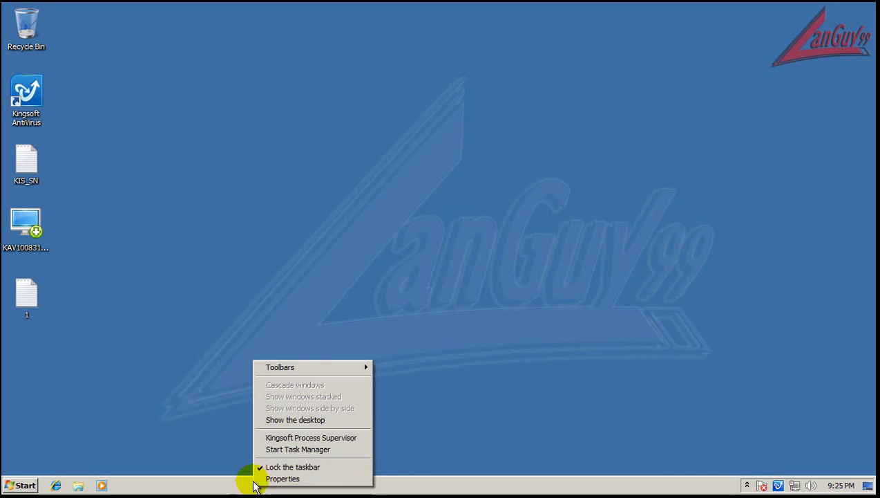
{"action": "left_click", "coordinate": [284, 450]}
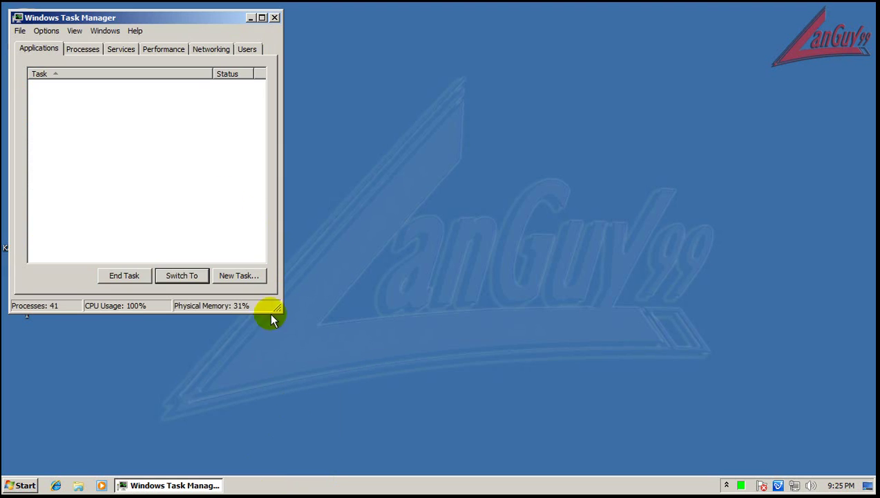
{"action": "left_click", "coordinate": [82, 50]}
{"action": "left_click", "coordinate": [86, 273]}
{"action": "left_click_drag", "start_coordinate": [282, 311], "coordinate": [458, 386]}
Step: Sort the processes by description, widen that column, examine the Kingsoft Antivirus service entries, and close Task Manager
{"action": "left_click", "coordinate": [228, 73]}
{"action": "left_click_drag", "start_coordinate": [254, 74], "coordinate": [345, 76]}
{"action": "scroll", "coordinate": [291, 159], "scroll_direction": "down", "scroll_amount": 1}
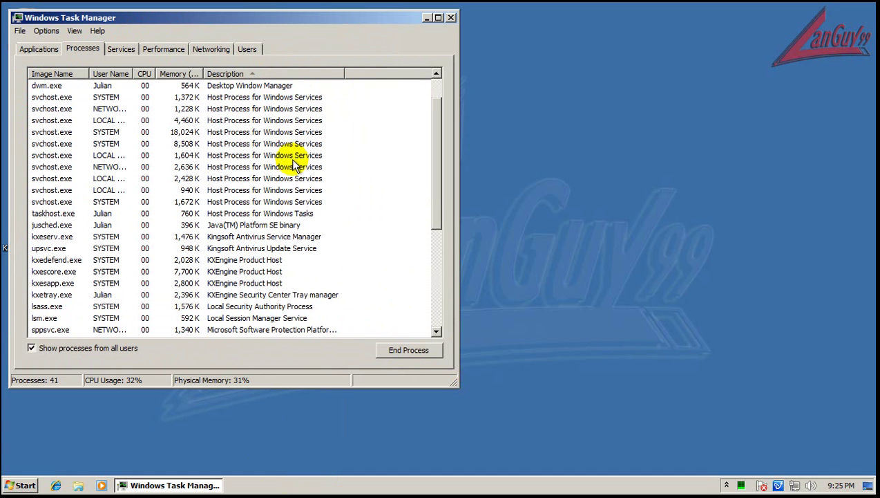
{"action": "left_click", "coordinate": [257, 237]}
{"action": "left_click", "coordinate": [257, 248]}
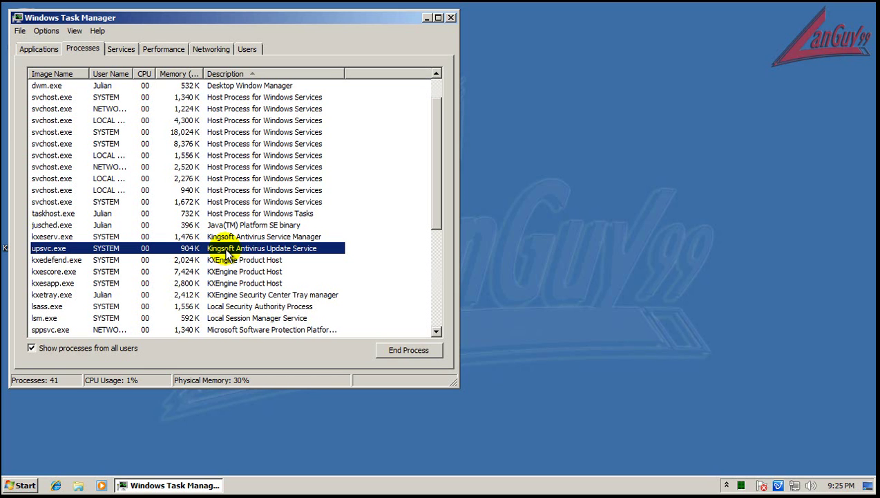
{"action": "left_click", "coordinate": [451, 18]}
Step: Open Kingsoft Process Supervisor, review the trust ratings of the running processes, and close it
{"action": "right_click", "coordinate": [289, 486]}
{"action": "left_click", "coordinate": [317, 433]}
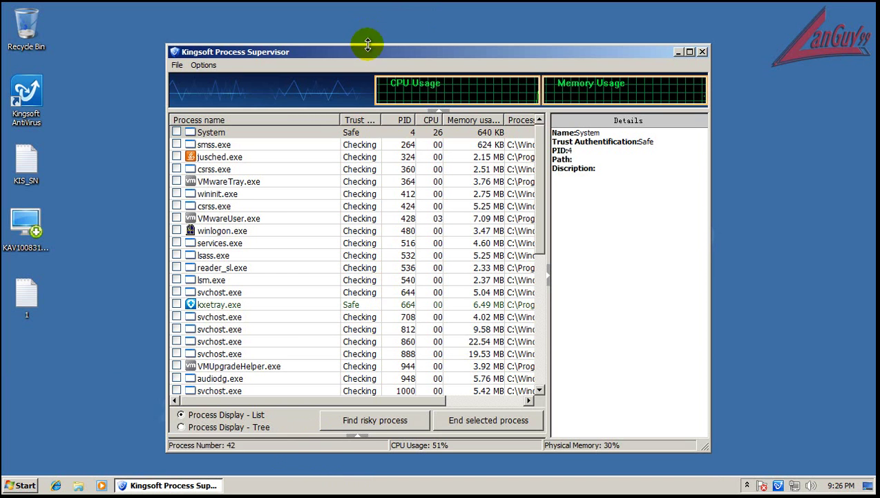
{"action": "left_click_drag", "start_coordinate": [366, 51], "coordinate": [299, 31]}
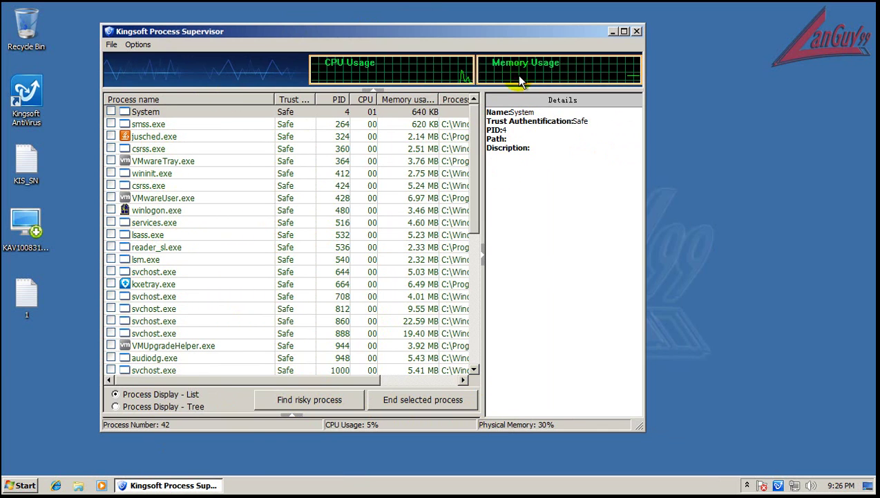
{"action": "left_click", "coordinate": [634, 31]}
Step: Open Internet Explorer and the desktop text file 1, postpone the browser setup prompt, and arrange the windows so both are accessible
{"action": "left_click", "coordinate": [57, 485]}
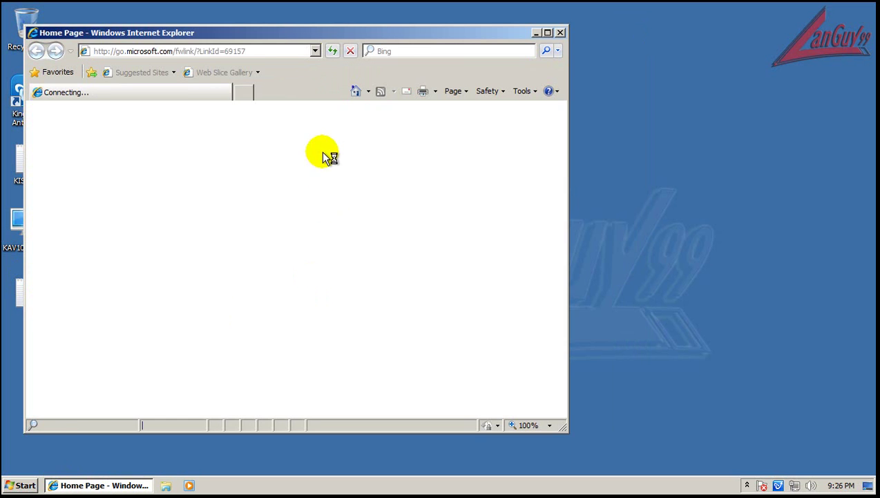
{"action": "left_click_drag", "start_coordinate": [291, 36], "coordinate": [591, 15]}
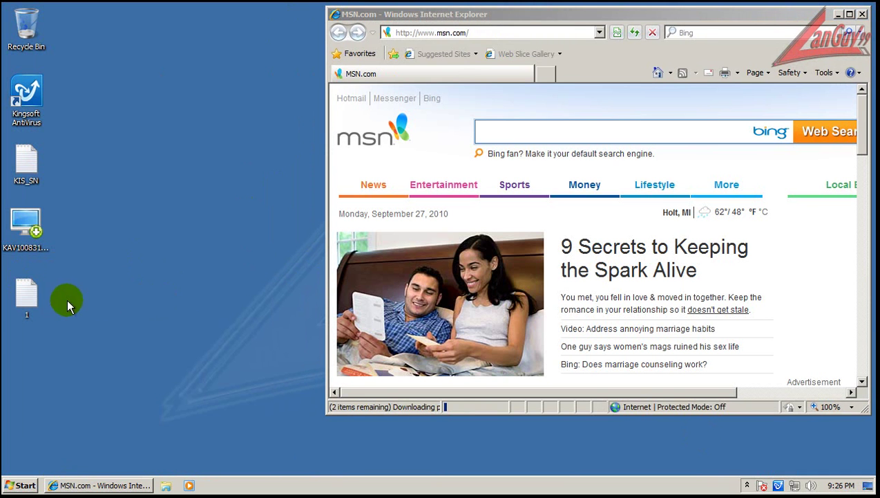
{"action": "double_click", "coordinate": [31, 293]}
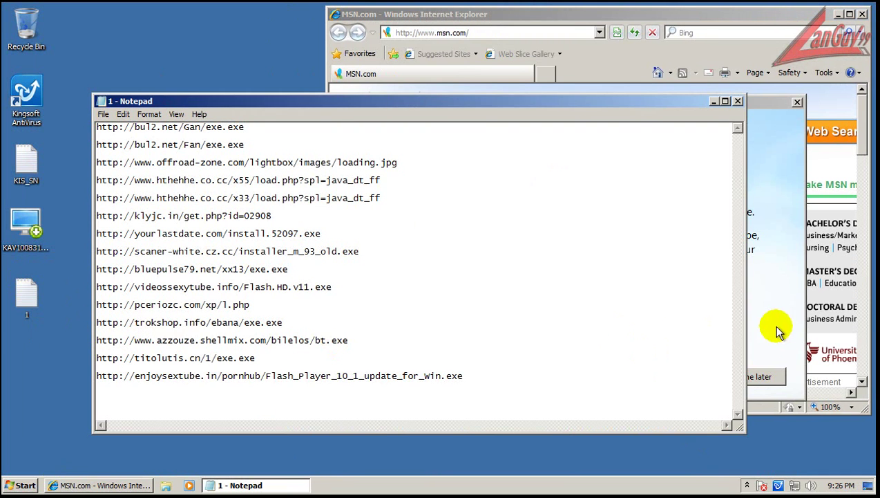
{"action": "left_click", "coordinate": [756, 374]}
{"action": "left_click", "coordinate": [754, 373]}
{"action": "left_click_drag", "start_coordinate": [299, 107], "coordinate": [215, 185]}
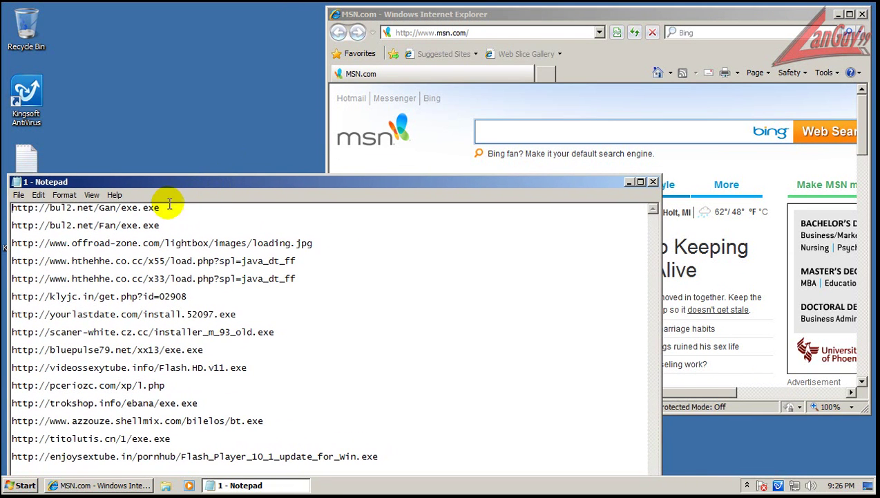
Step: Copy the first URL from the text file into Internet Explorer, load it, and run exe.exe despite the security warning
{"action": "left_click_drag", "start_coordinate": [169, 210], "coordinate": [4, 214]}
{"action": "key", "text": "ctrl+c"}
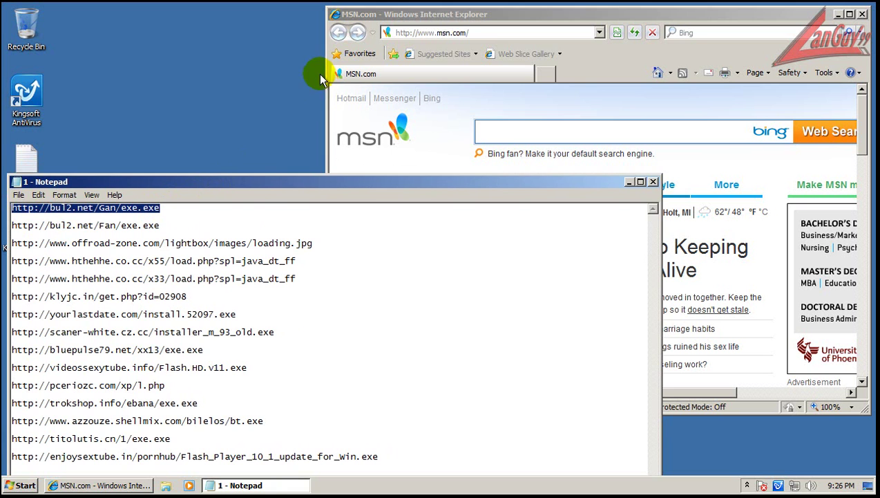
{"action": "left_click", "coordinate": [552, 34]}
{"action": "key", "text": "ctrl+v"}
{"action": "key", "text": "Return"}
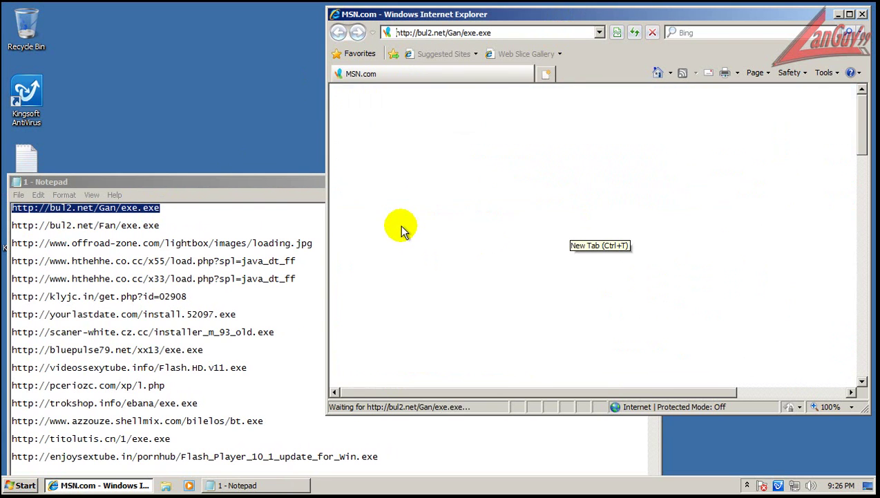
{"action": "left_click", "coordinate": [407, 251]}
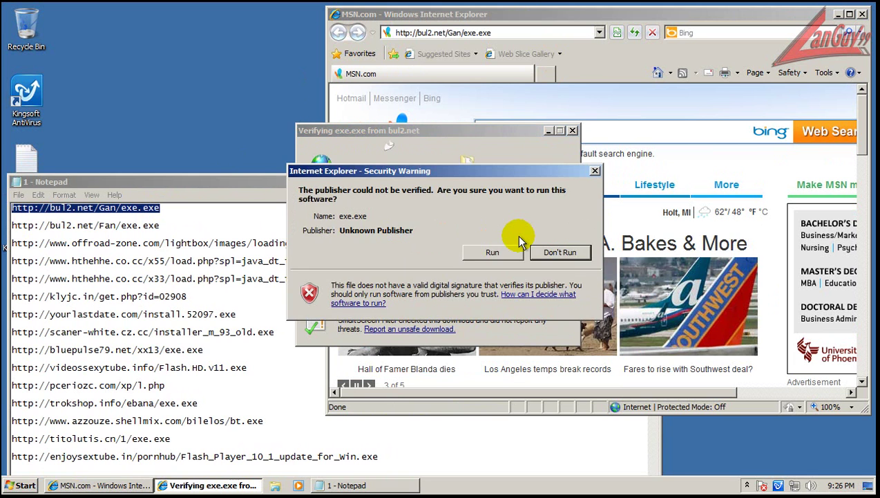
{"action": "left_click", "coordinate": [494, 252]}
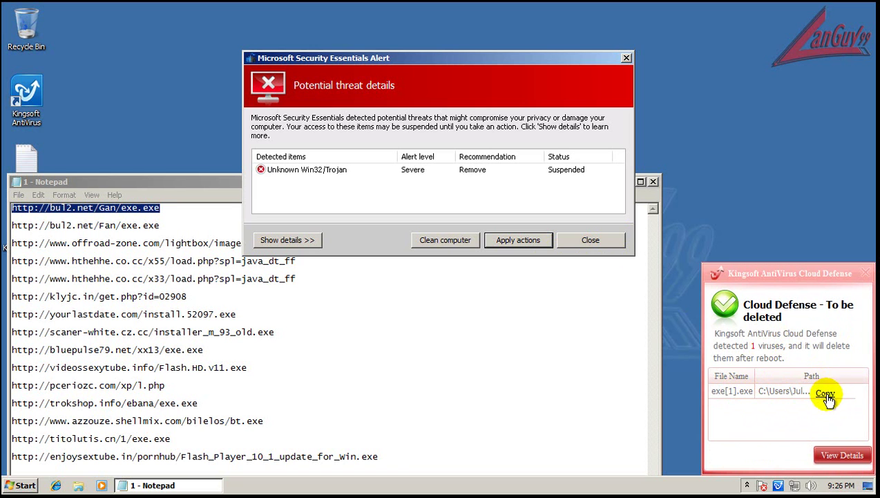
Step: View the Cloud Defense details for exe[1].exe in the log viewer, widen the record columns, and close the log
{"action": "left_click", "coordinate": [833, 457]}
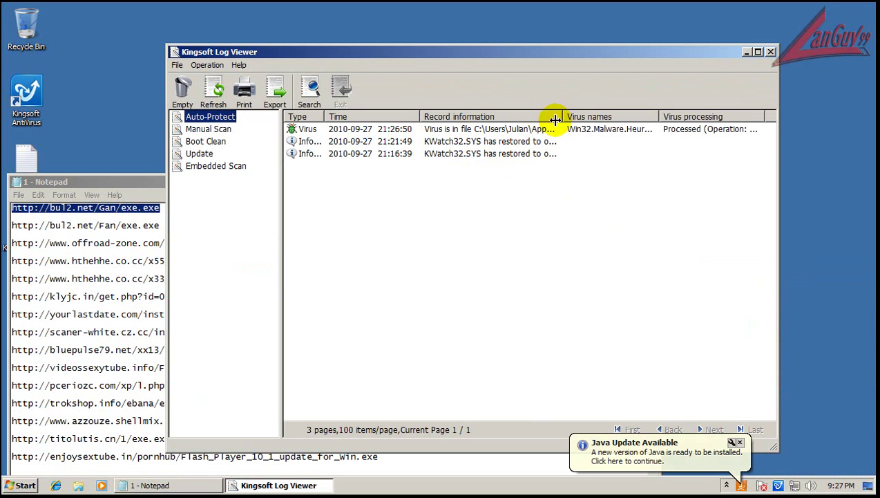
{"action": "left_click_drag", "start_coordinate": [779, 144], "coordinate": [854, 148]}
{"action": "left_click_drag", "start_coordinate": [666, 52], "coordinate": [511, 50]}
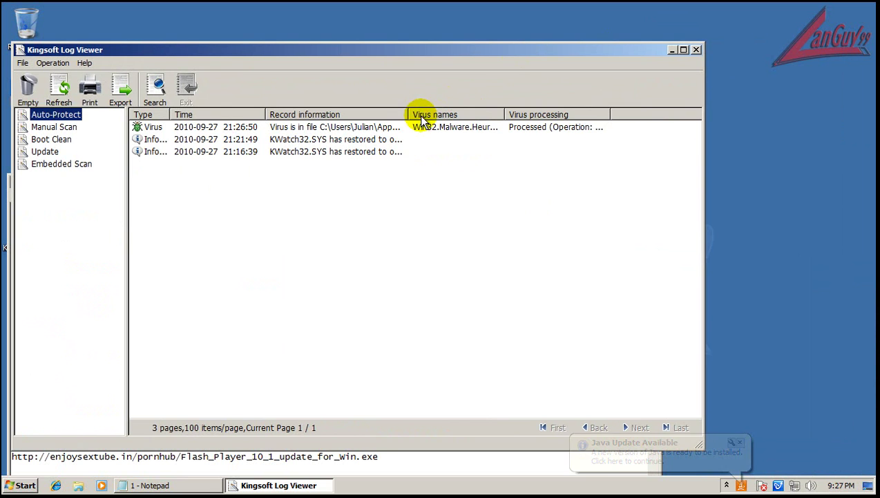
{"action": "left_click_drag", "start_coordinate": [403, 114], "coordinate": [449, 123]}
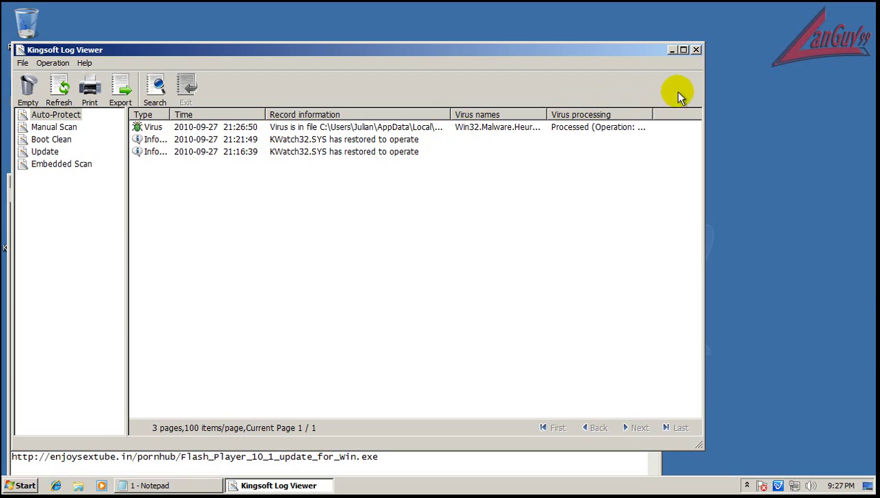
{"action": "left_click_drag", "start_coordinate": [546, 113], "coordinate": [660, 112]}
{"action": "left_click", "coordinate": [695, 50]}
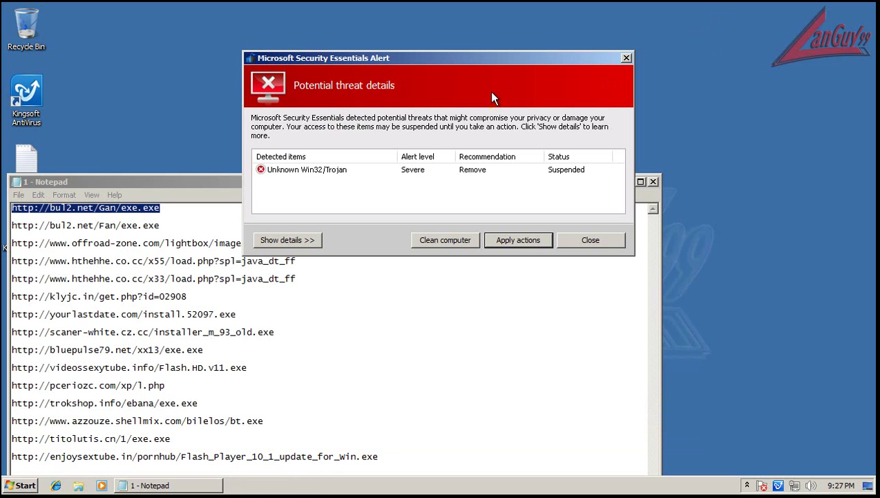
Step: Close the Notepad URL list, view the log details of the HOTFIX detection, and close the log viewer
{"action": "left_click", "coordinate": [653, 182]}
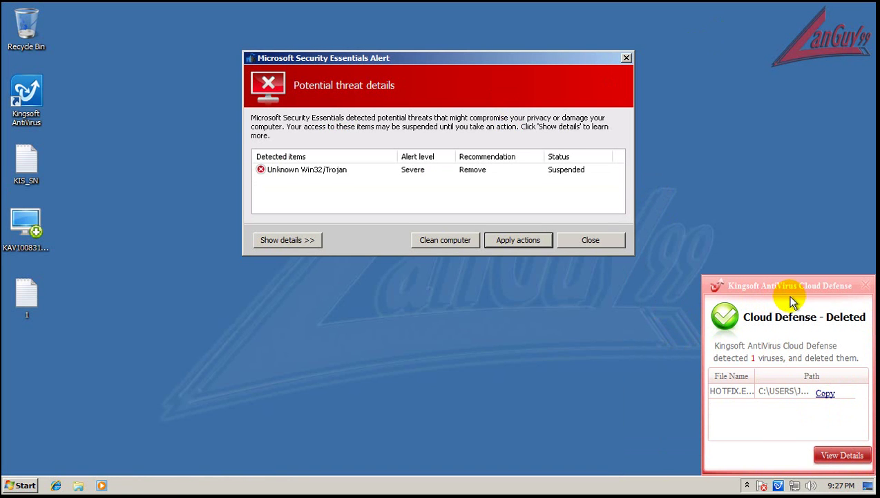
{"action": "left_click", "coordinate": [856, 456]}
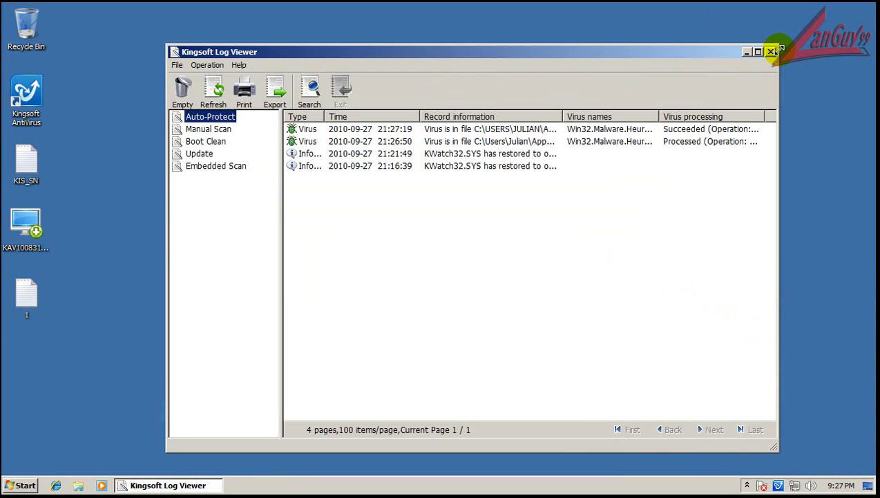
{"action": "left_click", "coordinate": [771, 51]}
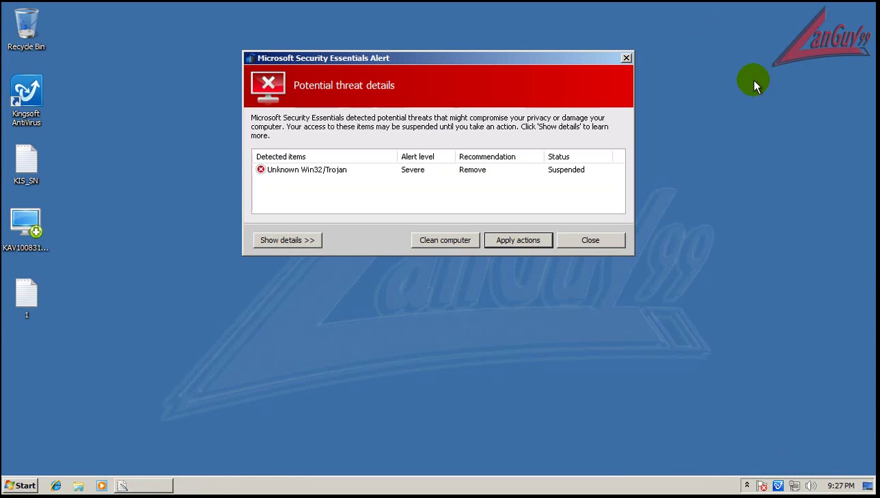
Step: Dismiss the Microsoft Security Essentials alert and try to launch Internet Explorer, closing any alert that interrupts
{"action": "left_click", "coordinate": [590, 241]}
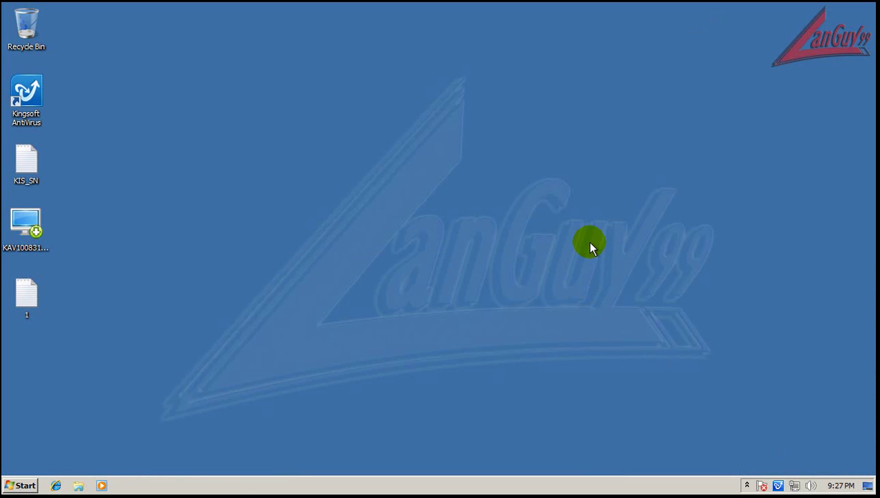
{"action": "left_click", "coordinate": [58, 485]}
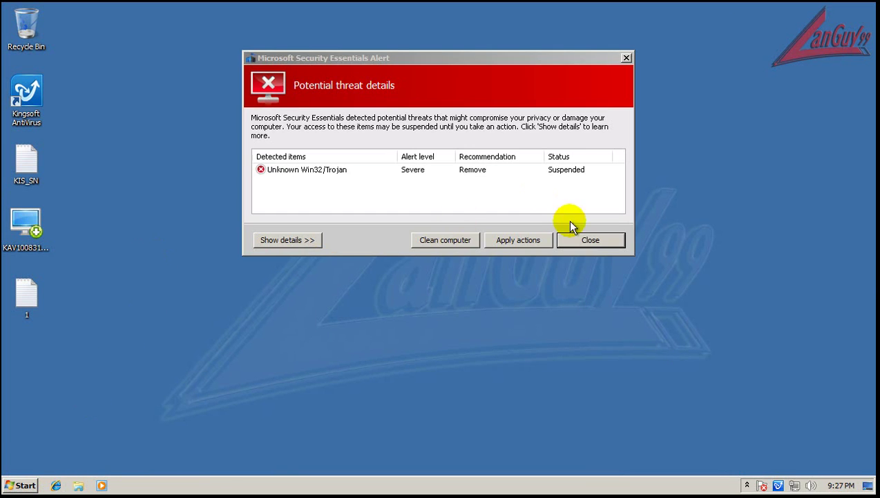
{"action": "left_click", "coordinate": [590, 238]}
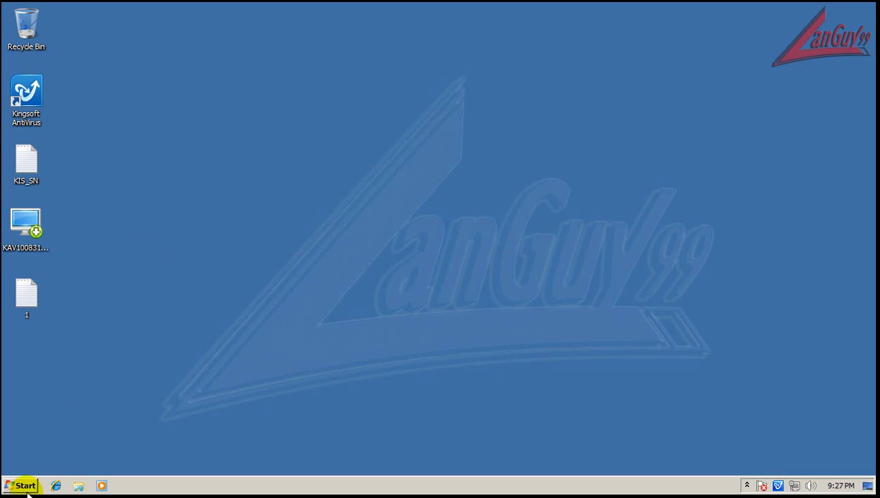
Step: Restart Windows
{"action": "left_click", "coordinate": [27, 485]}
{"action": "mouse_move", "coordinate": [229, 459]}
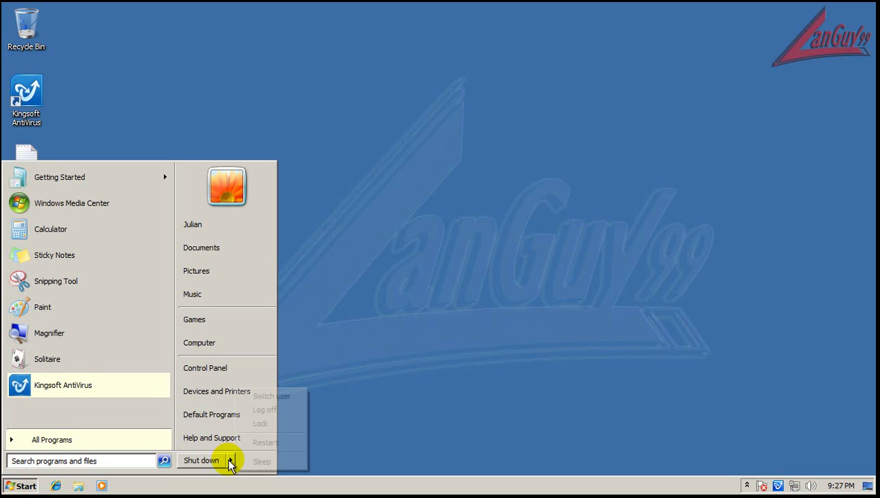
{"action": "left_click", "coordinate": [265, 443]}
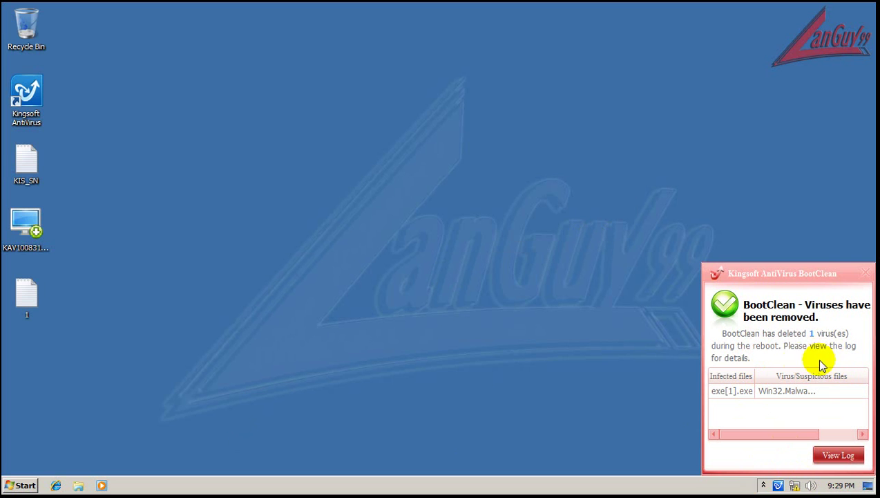
Step: View the BootClean log entry for the removed virus and close the log viewer
{"action": "left_click", "coordinate": [839, 455]}
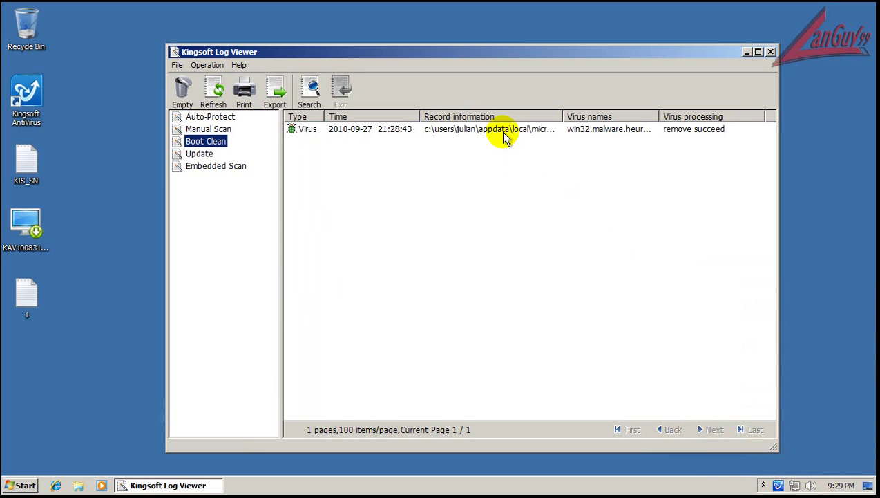
{"action": "left_click", "coordinate": [503, 132]}
{"action": "left_click", "coordinate": [770, 52]}
Step: Open Internet Explorer to the MSN home page and reposition its window slightly on the desktop
{"action": "left_click", "coordinate": [56, 485]}
{"action": "left_click", "coordinate": [365, 260]}
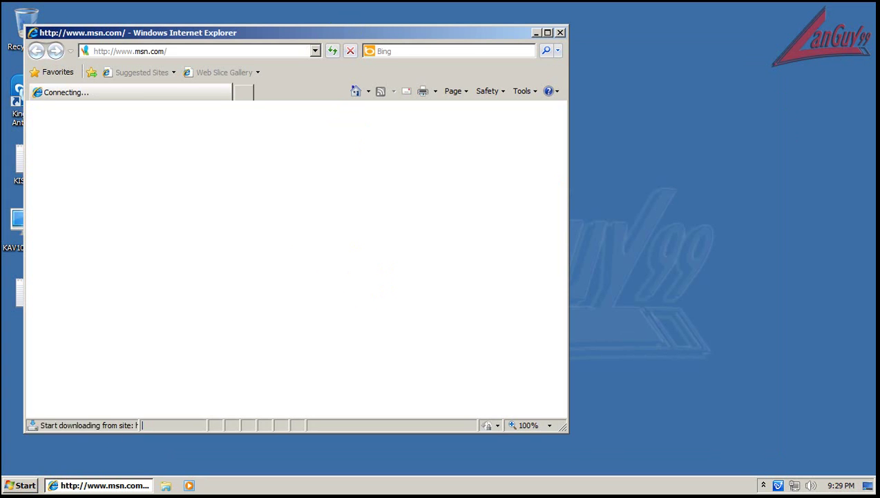
{"action": "left_click_drag", "start_coordinate": [338, 34], "coordinate": [359, 30]}
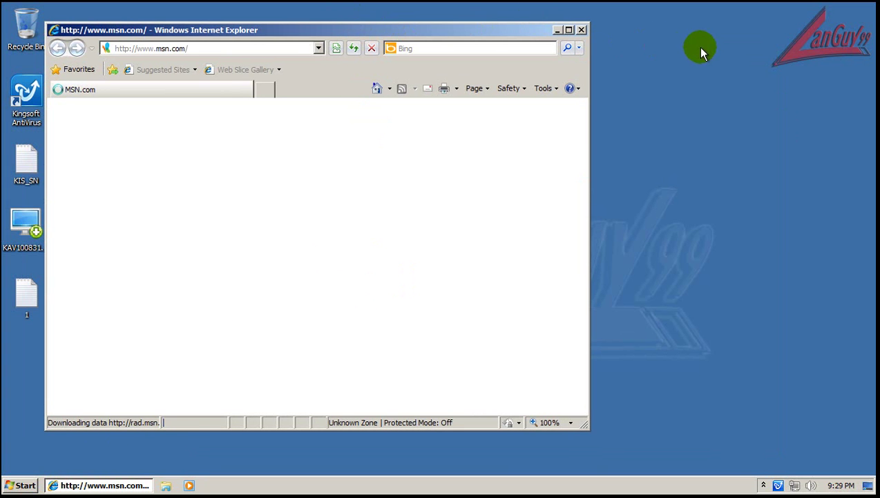
{"action": "left_click_drag", "start_coordinate": [726, 45], "coordinate": [639, 27]}
{"action": "double_click", "coordinate": [33, 290]}
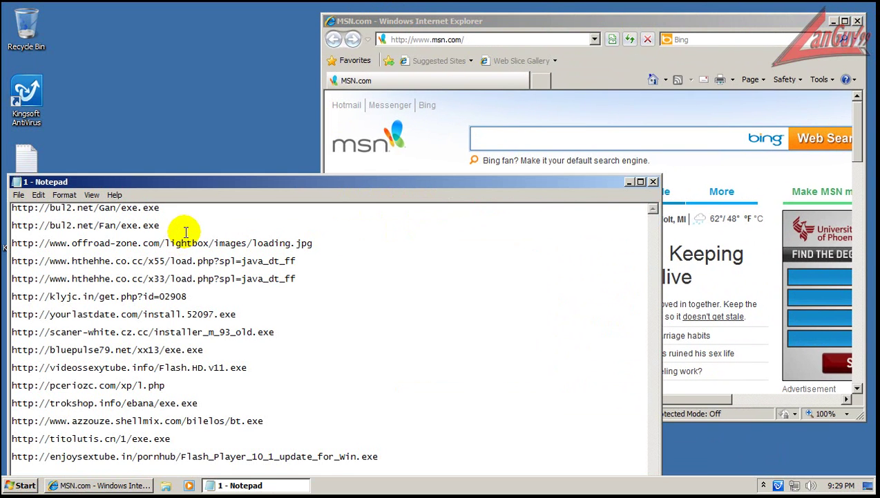
{"action": "double_click", "coordinate": [152, 225]}
{"action": "left_click", "coordinate": [489, 35]}
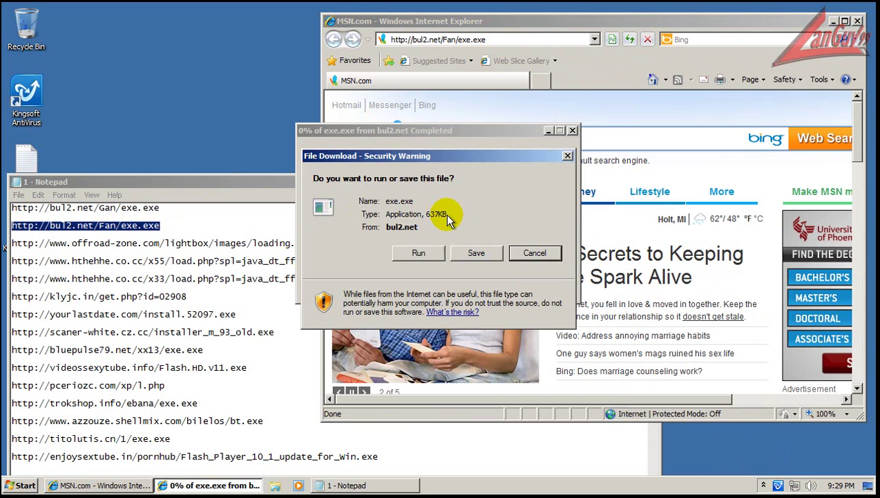
{"action": "left_click", "coordinate": [419, 254]}
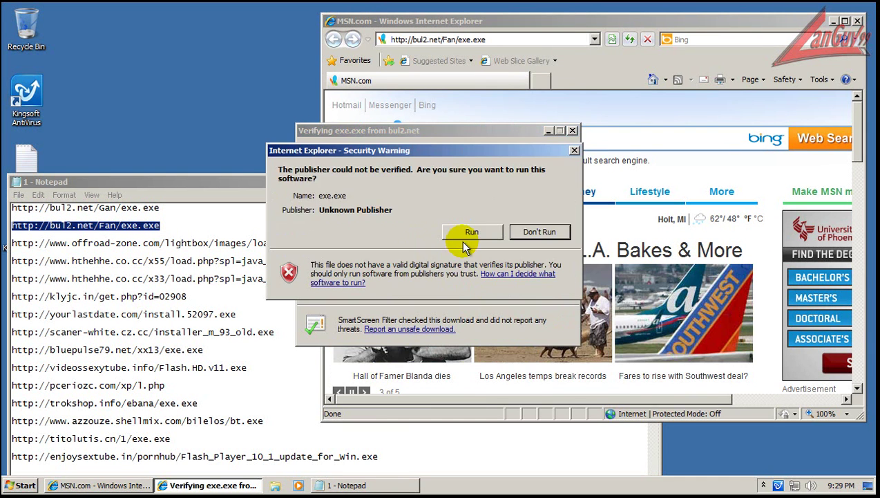
{"action": "left_click", "coordinate": [470, 229]}
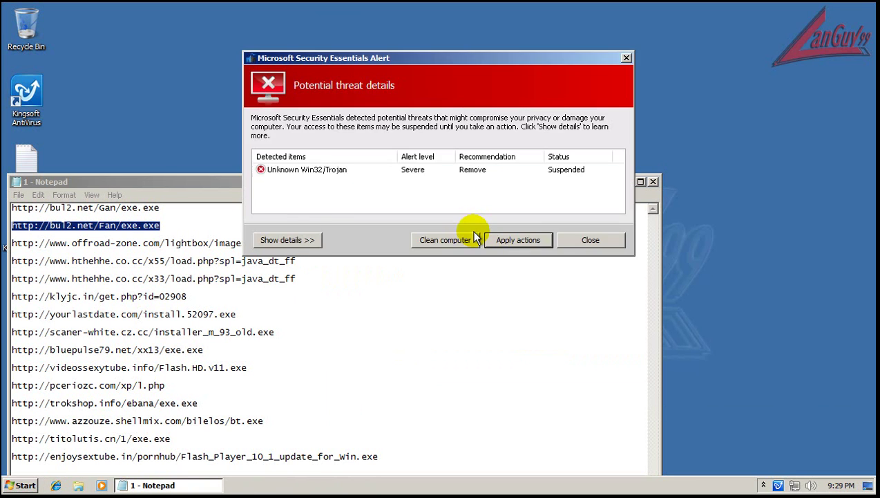
{"action": "left_click", "coordinate": [473, 233]}
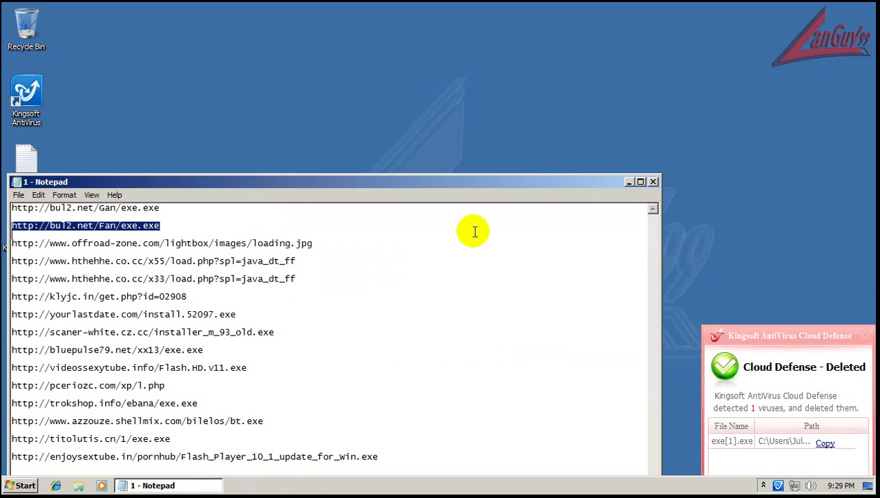
Step: Open Kingsoft Process Supervisor and check the running processes for risky ones
{"action": "right_click", "coordinate": [612, 483]}
{"action": "left_click", "coordinate": [636, 443]}
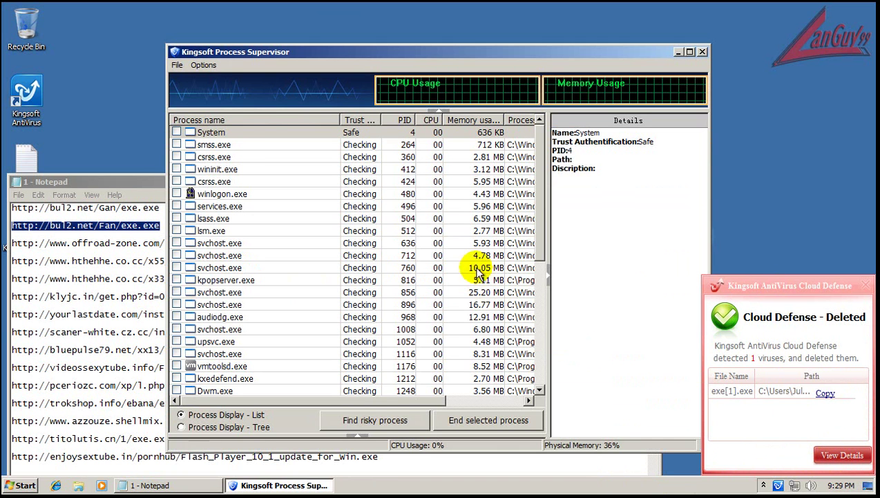
{"action": "left_click", "coordinate": [395, 418]}
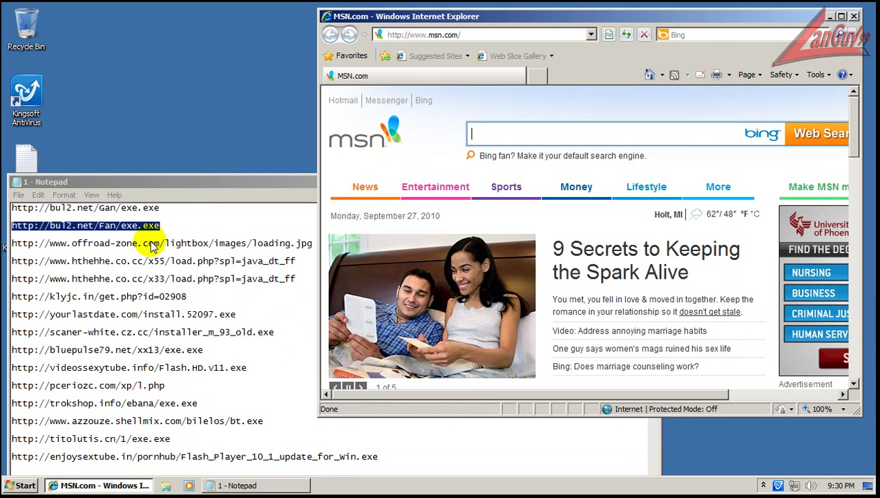
{"action": "left_click", "coordinate": [309, 242]}
{"action": "key", "text": "shift+Home"}
{"action": "key", "text": "ctrl+c"}
{"action": "left_click", "coordinate": [527, 35]}
{"action": "key", "text": "ctrl+v"}
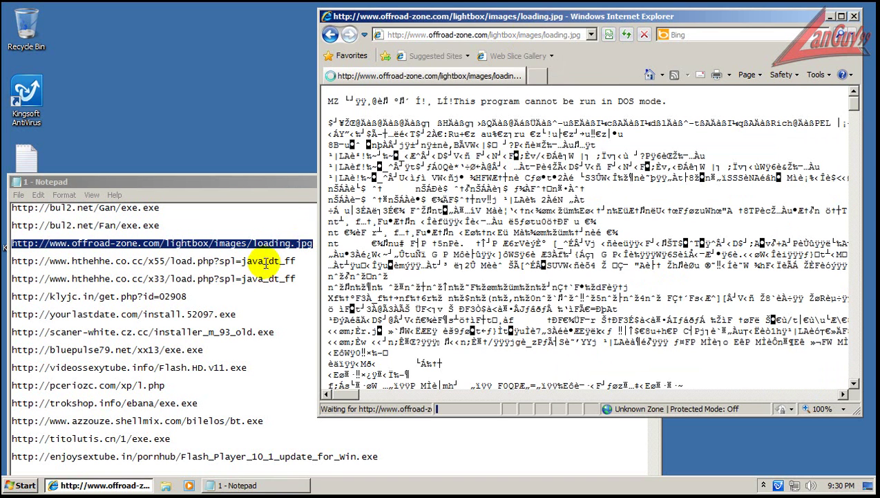
{"action": "left_click", "coordinate": [313, 266]}
{"action": "left_click", "coordinate": [302, 253]}
{"action": "key", "text": "shift+Home"}
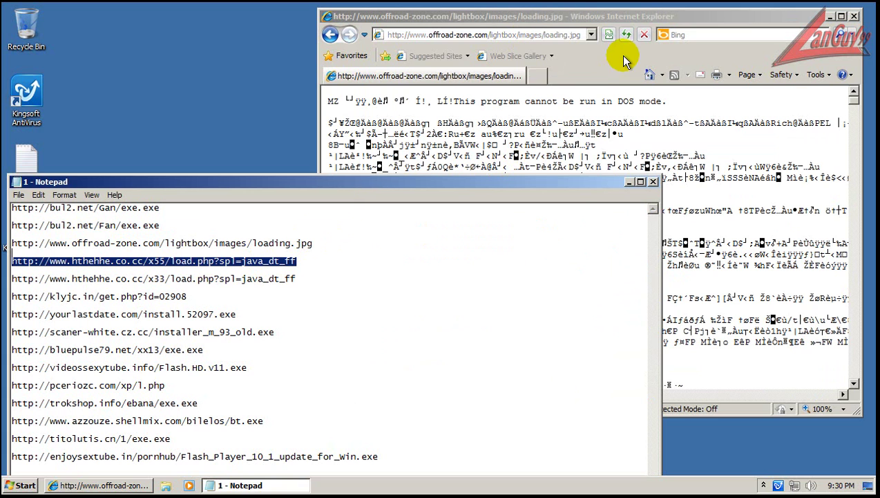
Step: Force-close the unresponsive Internet Explorer and launch it again
{"action": "left_click", "coordinate": [637, 20]}
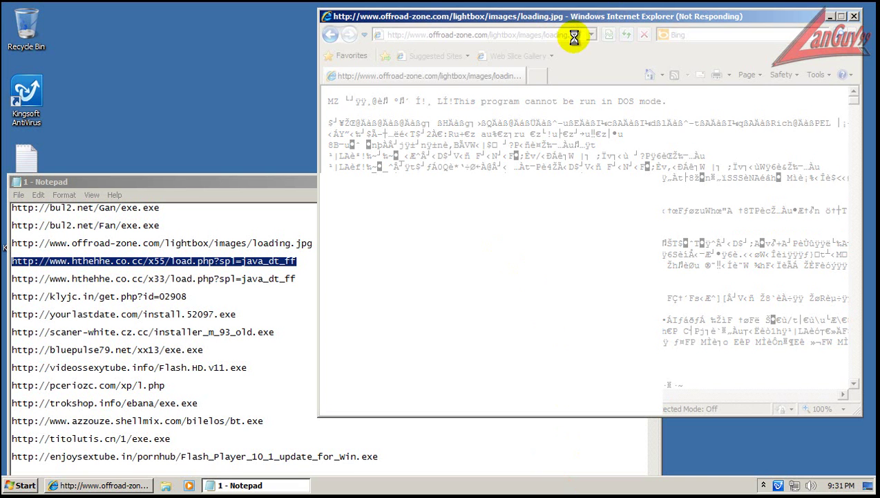
{"action": "left_click", "coordinate": [855, 18]}
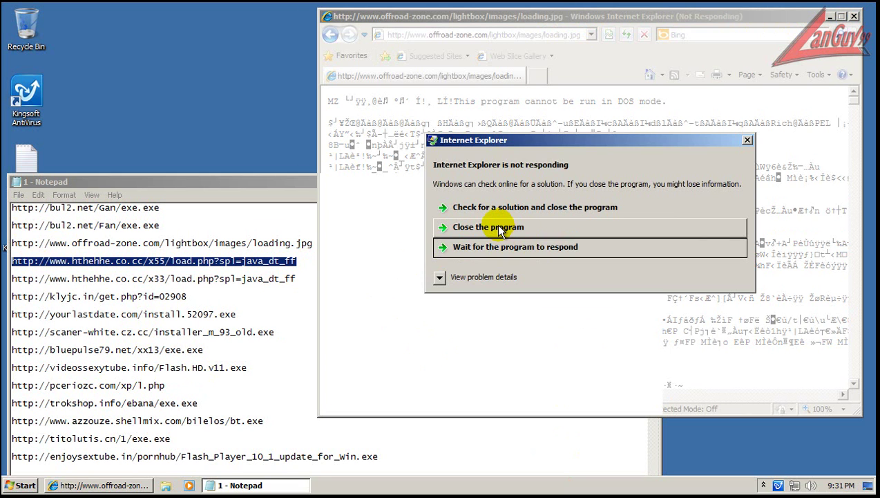
{"action": "left_click", "coordinate": [499, 228]}
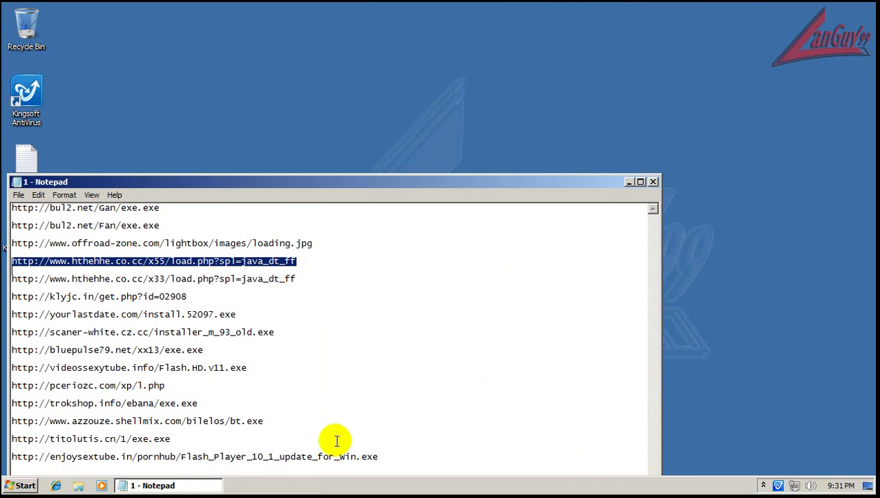
{"action": "left_click", "coordinate": [56, 486]}
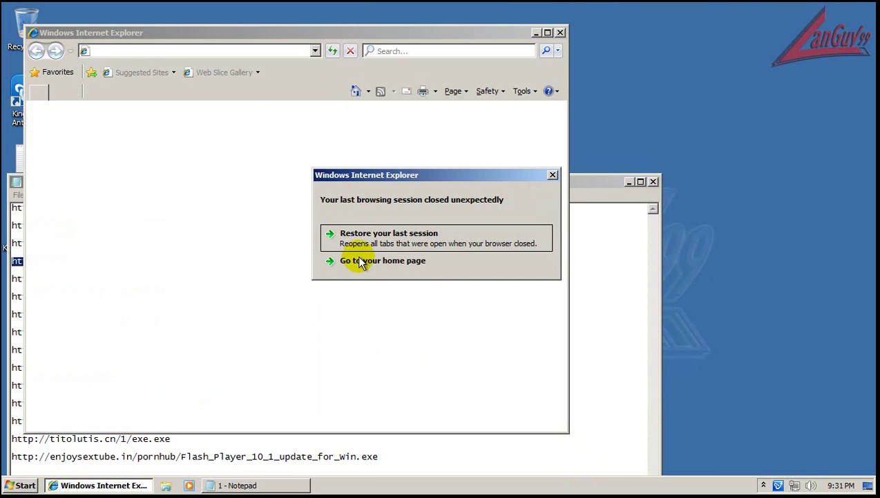
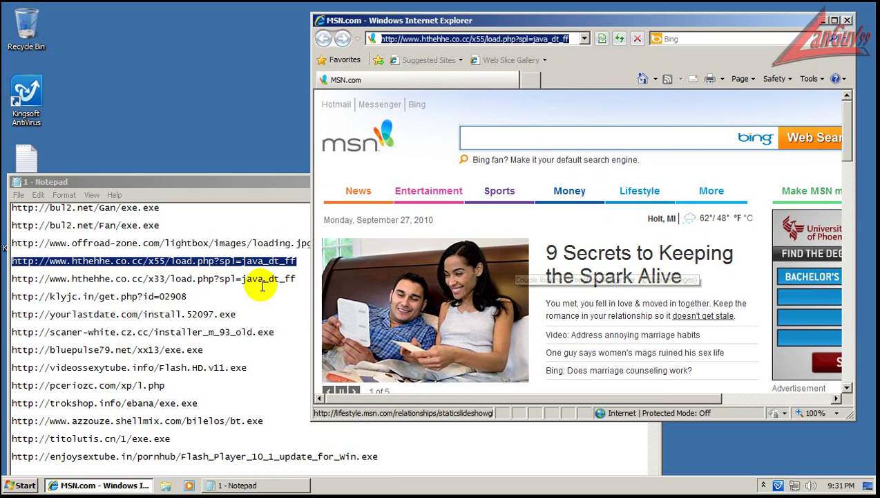
{"action": "left_click", "coordinate": [298, 278]}
{"action": "key", "text": "shift+Home"}
{"action": "key", "text": "ctrl+c"}
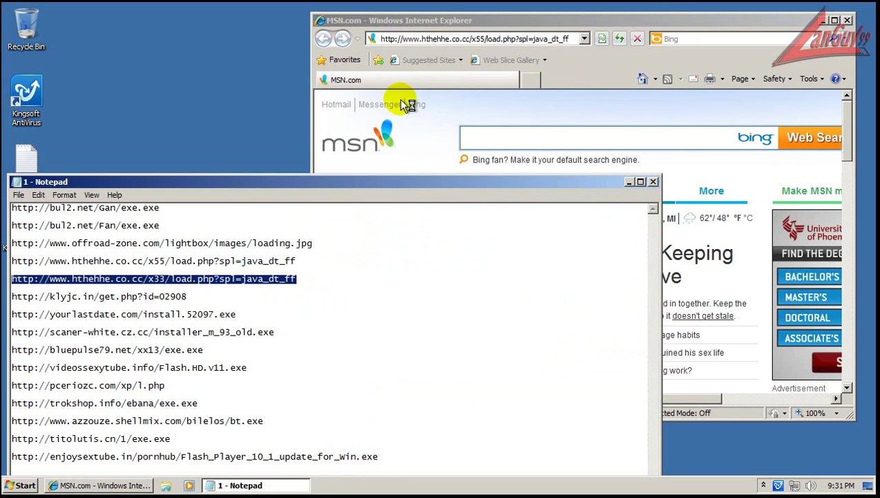
{"action": "left_click", "coordinate": [454, 39]}
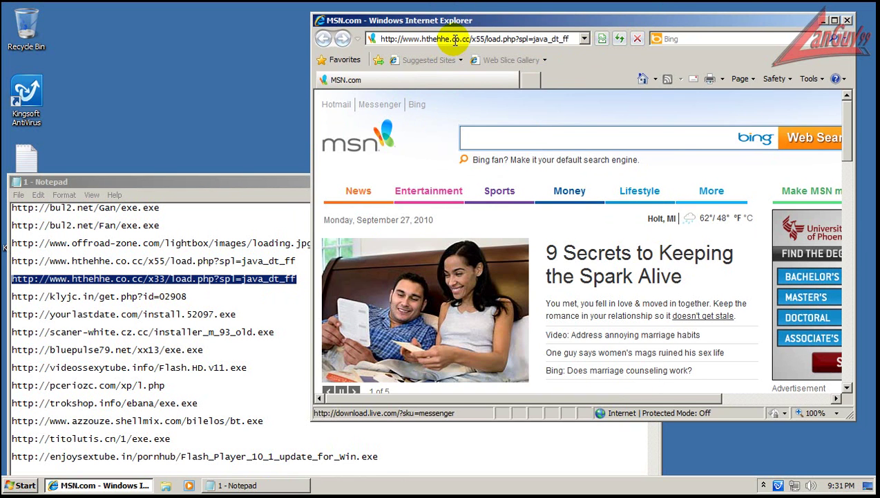
{"action": "left_click", "coordinate": [454, 40]}
{"action": "key", "text": "ctrl+v"}
{"action": "key", "text": "Return"}
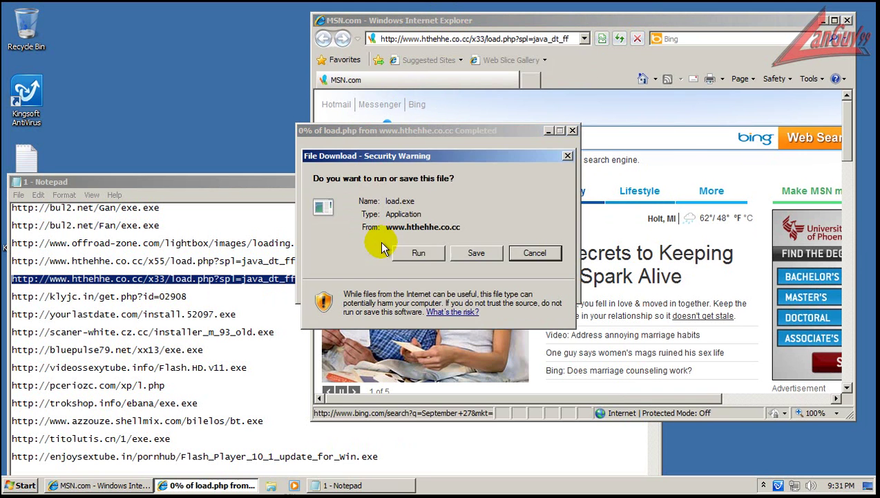
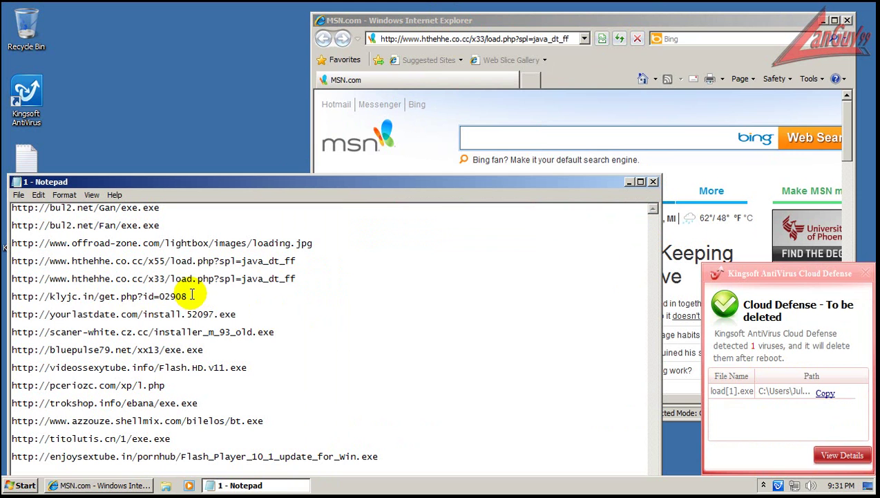
{"action": "key", "text": "shift+Home"}
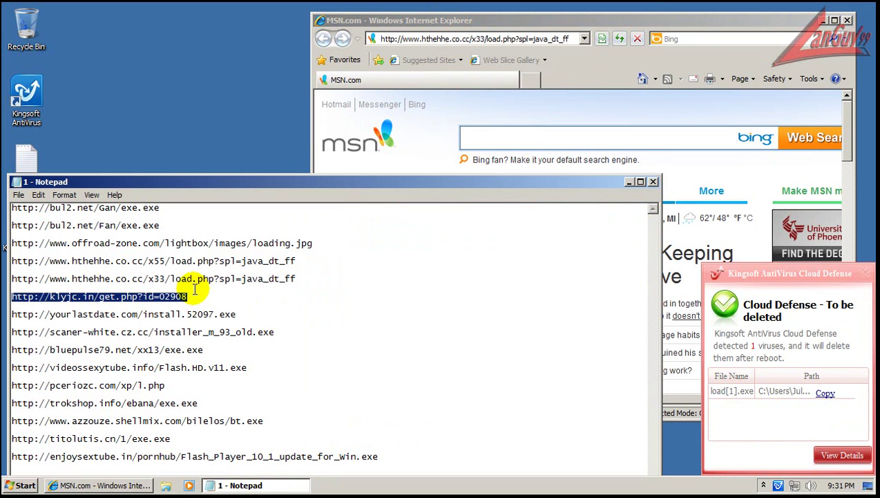
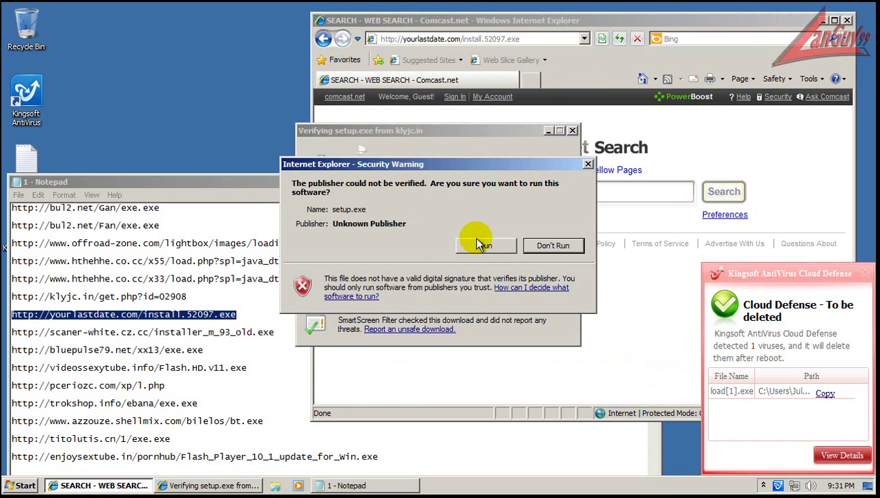
{"action": "left_click", "coordinate": [480, 240]}
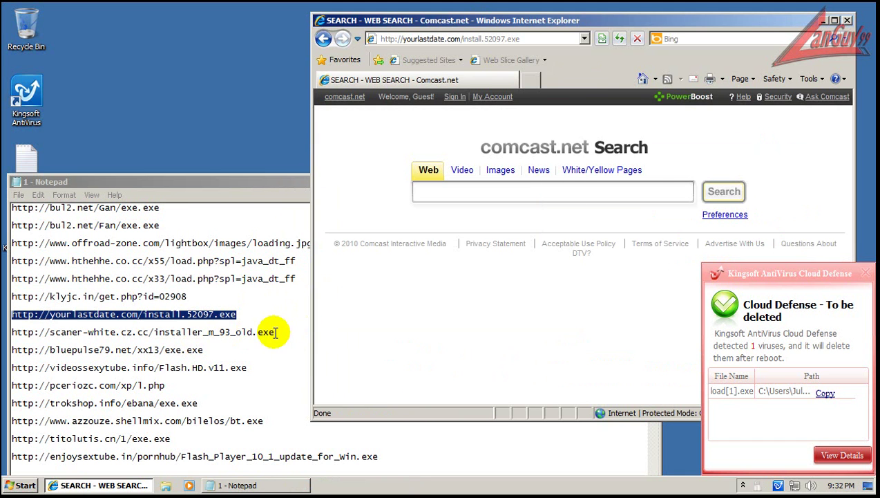
{"action": "left_click", "coordinate": [275, 332]}
{"action": "key", "text": "shift+Home"}
{"action": "key", "text": "ctrl+c"}
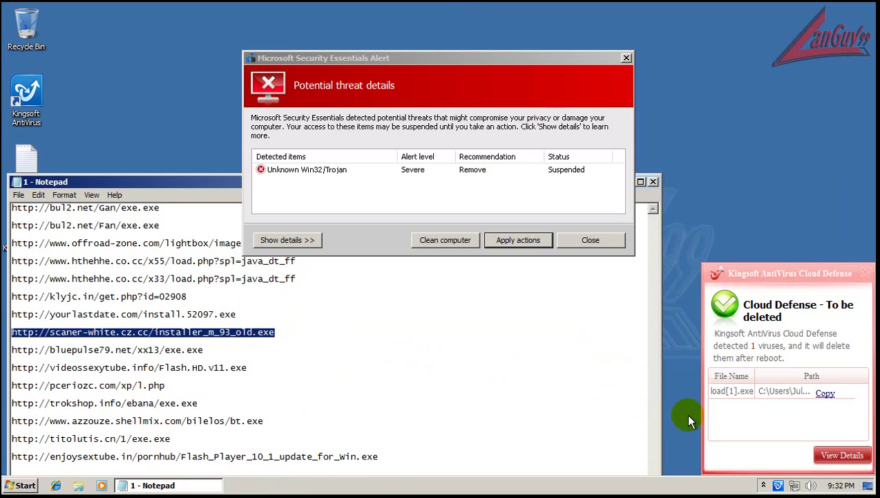
{"action": "left_click", "coordinate": [593, 242]}
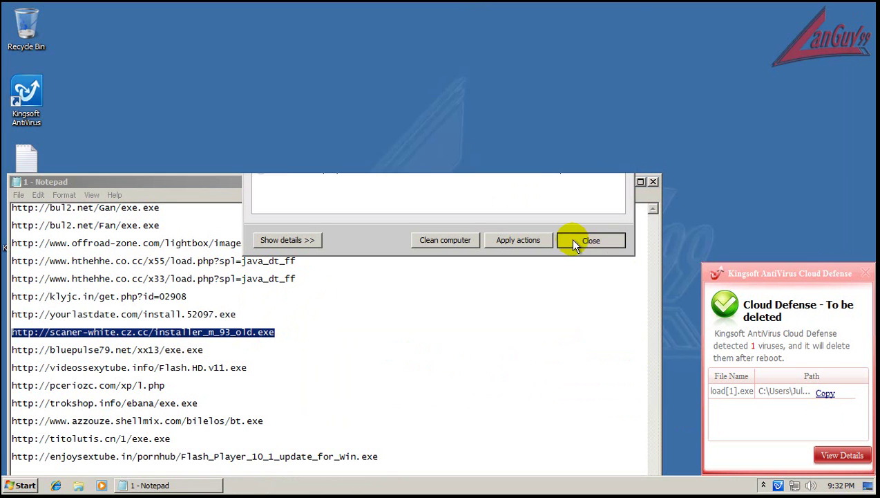
{"action": "left_click", "coordinate": [573, 243]}
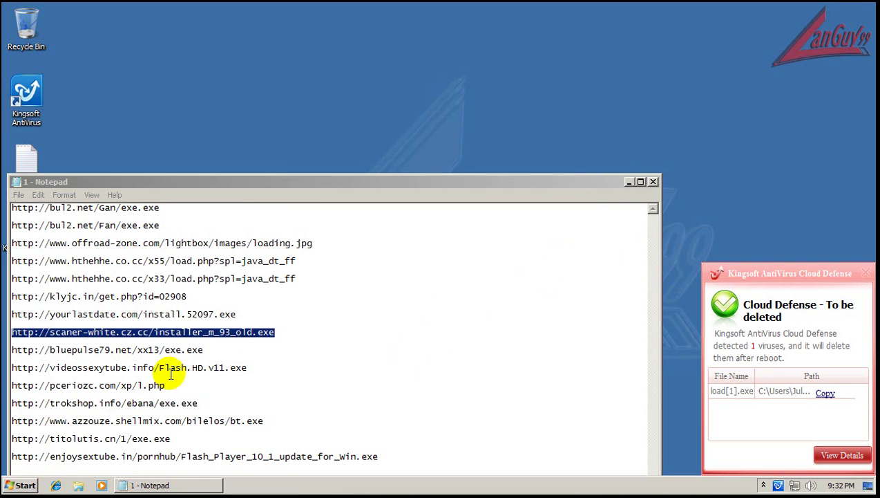
Step: Relaunch Internet Explorer to its home page, cancelling the Program Compatibility Assistant
{"action": "left_click", "coordinate": [56, 486]}
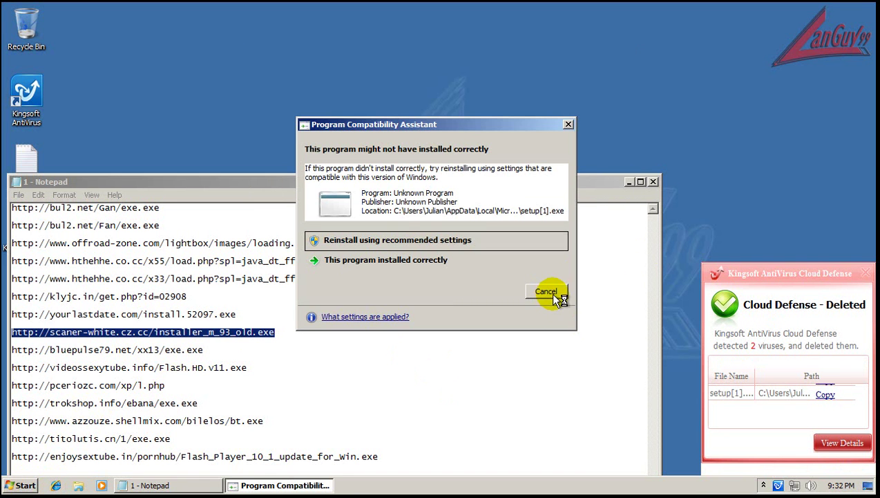
{"action": "left_click", "coordinate": [550, 292]}
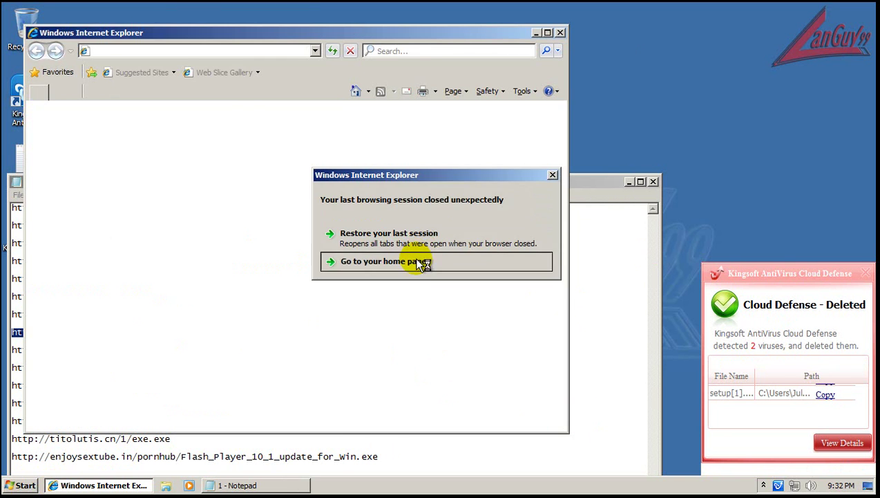
{"action": "left_click", "coordinate": [419, 260]}
Step: Move the browser window clear of the URL list and download installer_m_93_old.exe from scaner-white.cz.cc with the run option
{"action": "left_click_drag", "start_coordinate": [410, 41], "coordinate": [698, 29]}
{"action": "left_click", "coordinate": [507, 42]}
{"action": "key", "text": "ctrl+v"}
{"action": "key", "text": "Return"}
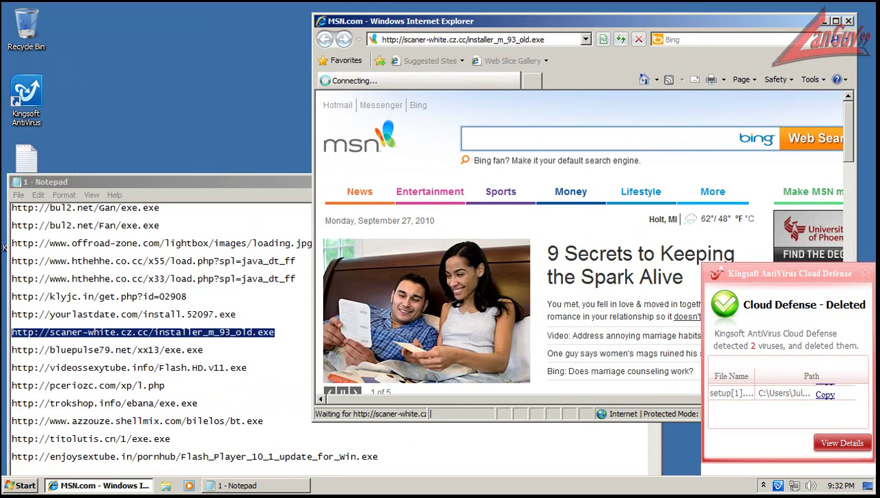
{"action": "left_click", "coordinate": [404, 253]}
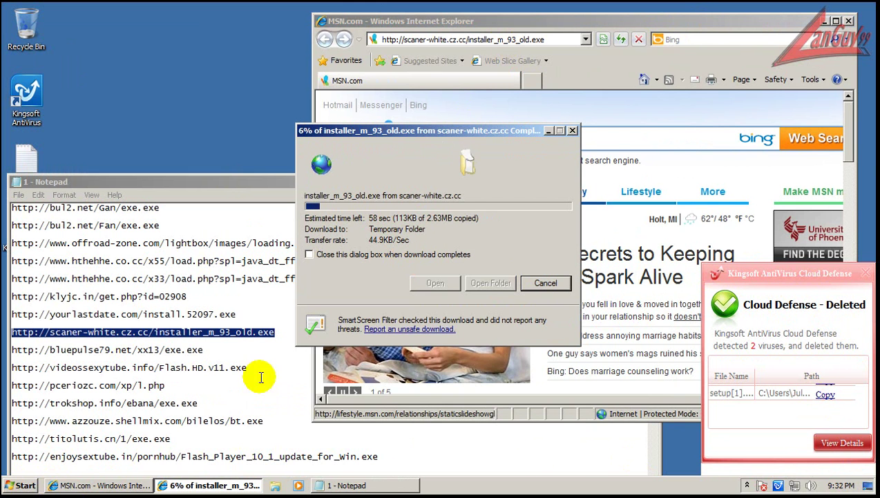
{"action": "left_click", "coordinate": [197, 349]}
{"action": "double_click", "coordinate": [208, 350]}
{"action": "key", "text": "ctrl+c"}
{"action": "left_click", "coordinate": [534, 39]}
{"action": "left_click", "coordinate": [534, 39]}
{"action": "key", "text": "ctrl+v"}
{"action": "key", "text": "Return"}
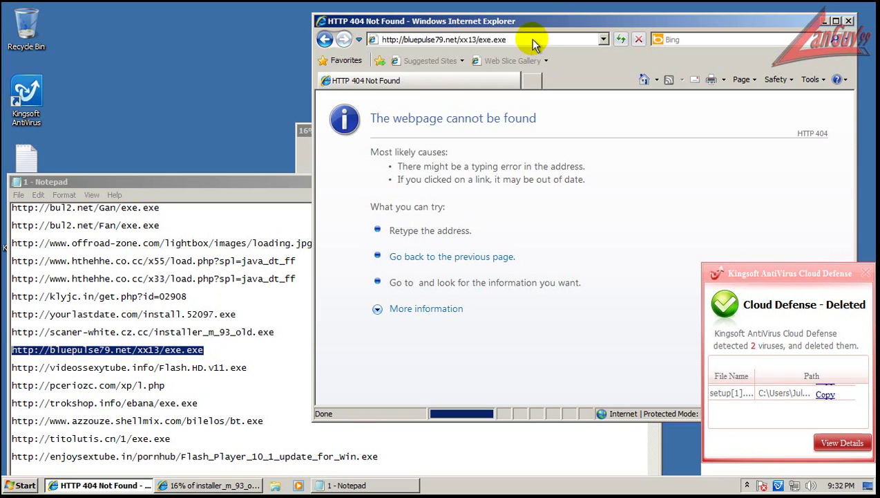
{"action": "left_click", "coordinate": [870, 275]}
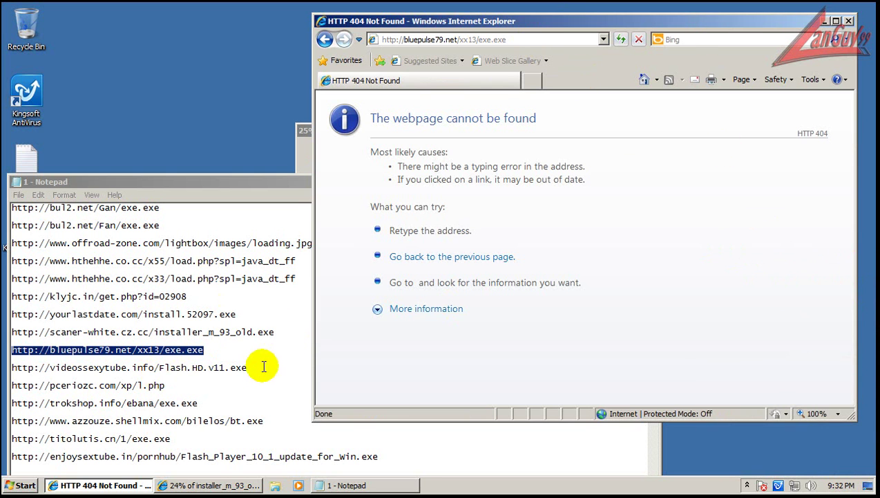
{"action": "double_click", "coordinate": [246, 363]}
{"action": "key", "text": "ctrl+c"}
{"action": "left_click", "coordinate": [558, 40]}
{"action": "key", "text": "ctrl+v"}
{"action": "key", "text": "Return"}
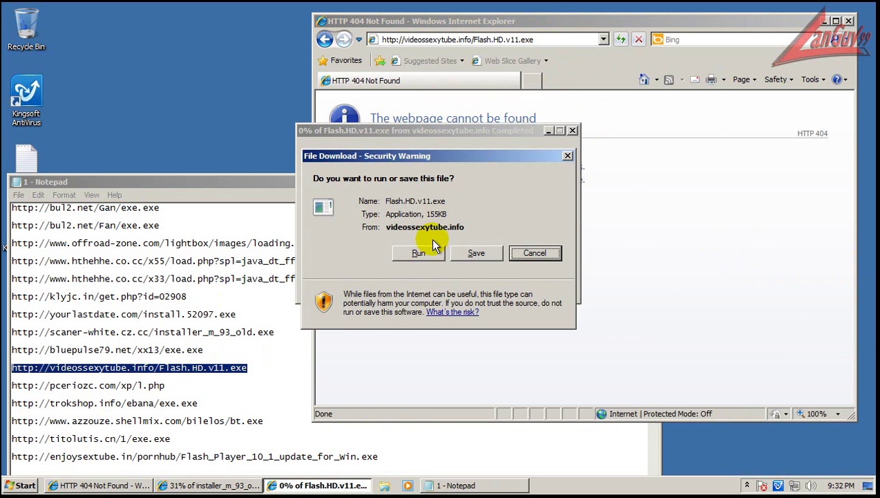
{"action": "left_click", "coordinate": [429, 252]}
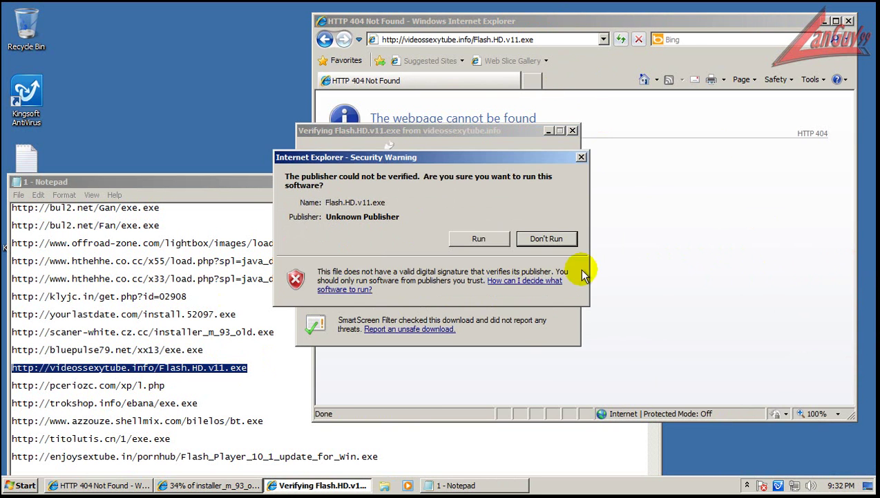
{"action": "left_click", "coordinate": [478, 238]}
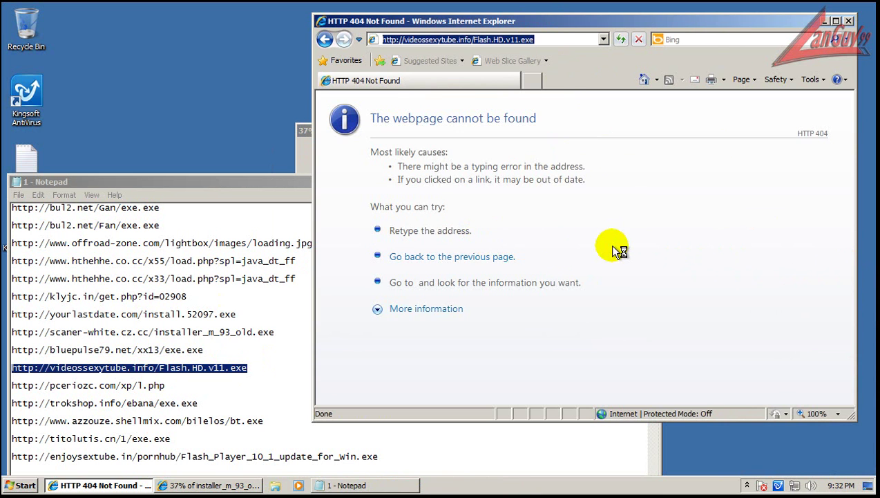
{"action": "double_click", "coordinate": [164, 384]}
{"action": "key", "text": "ctrl+c"}
{"action": "left_click", "coordinate": [503, 38]}
{"action": "left_click", "coordinate": [503, 38]}
{"action": "key", "text": "ctrl+v"}
{"action": "key", "text": "Return"}
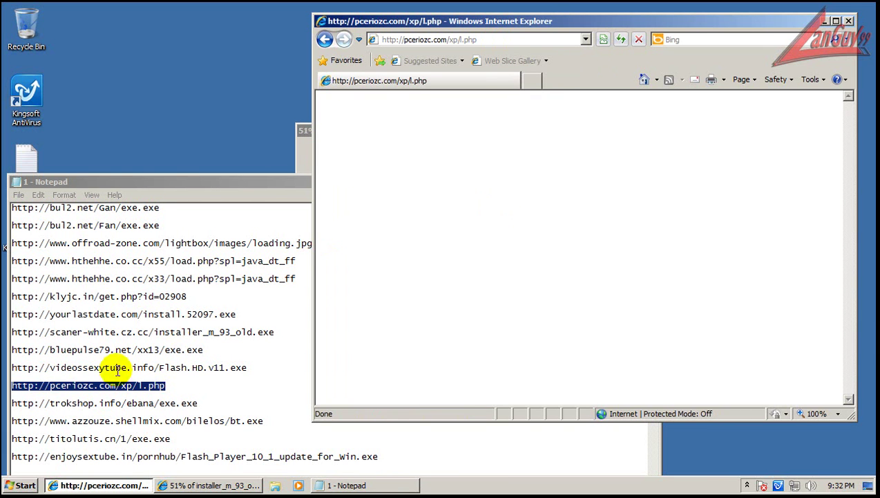
{"action": "double_click", "coordinate": [201, 403]}
{"action": "key", "text": "ctrl+c"}
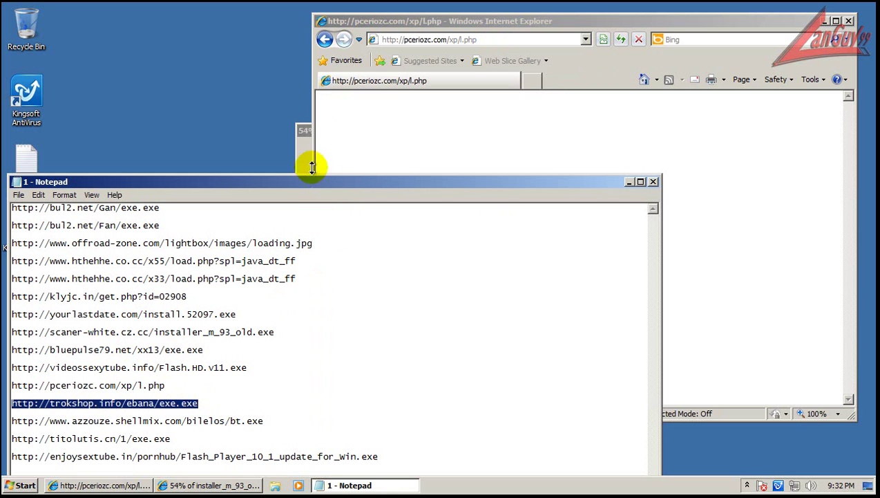
{"action": "left_click", "coordinate": [481, 41]}
{"action": "key", "text": "ctrl+v"}
{"action": "key", "text": "Return"}
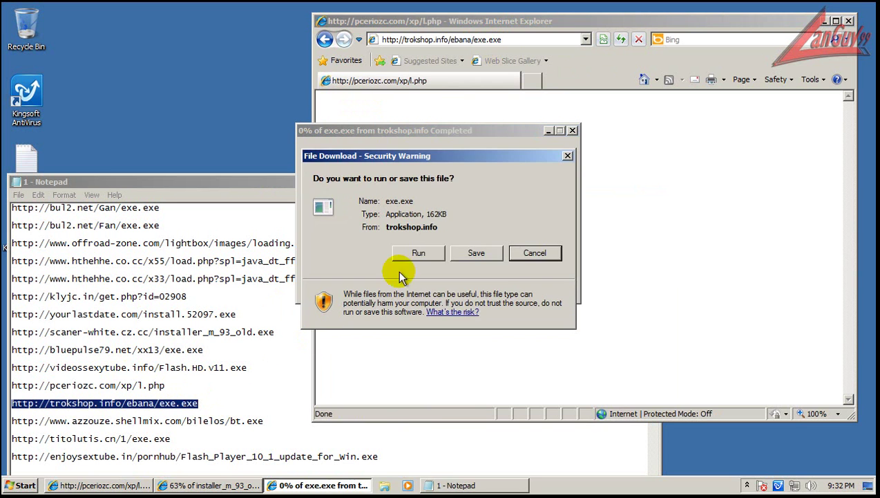
{"action": "left_click", "coordinate": [432, 256]}
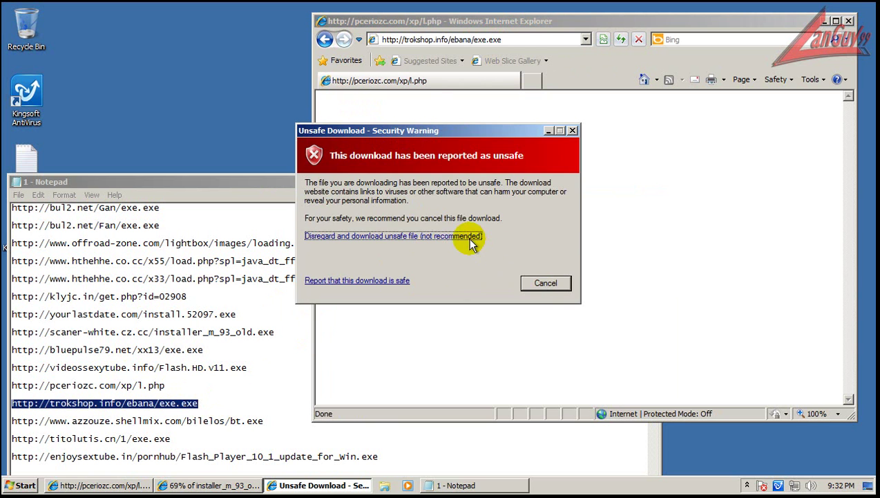
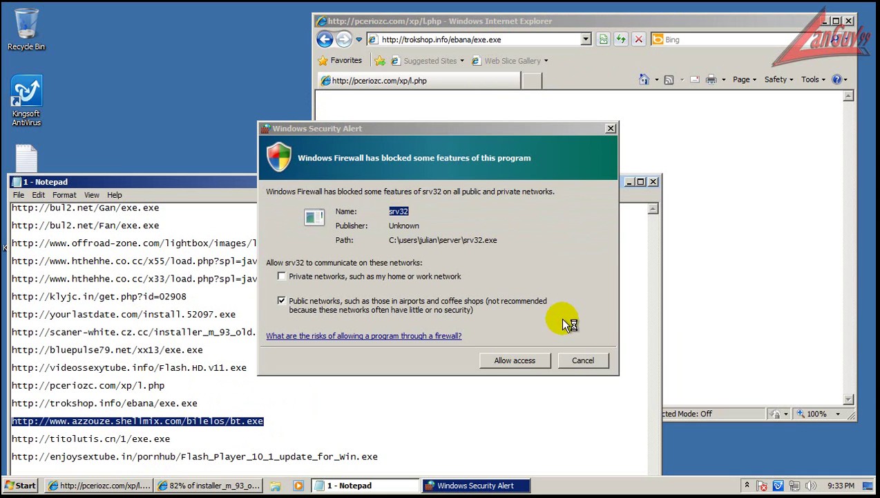
Step: Allow srv32 to communicate on public networks through Windows Firewall and return to the browser
{"action": "left_click", "coordinate": [530, 365]}
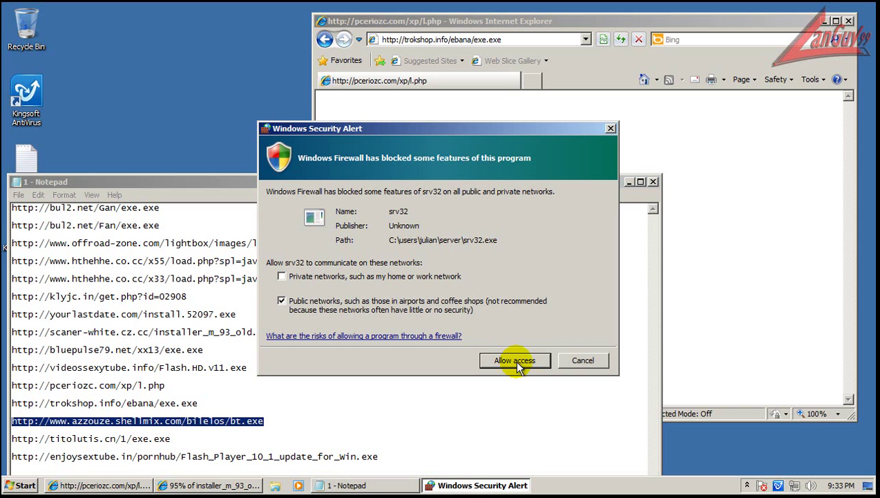
{"action": "left_click", "coordinate": [444, 440]}
{"action": "left_click", "coordinate": [507, 22]}
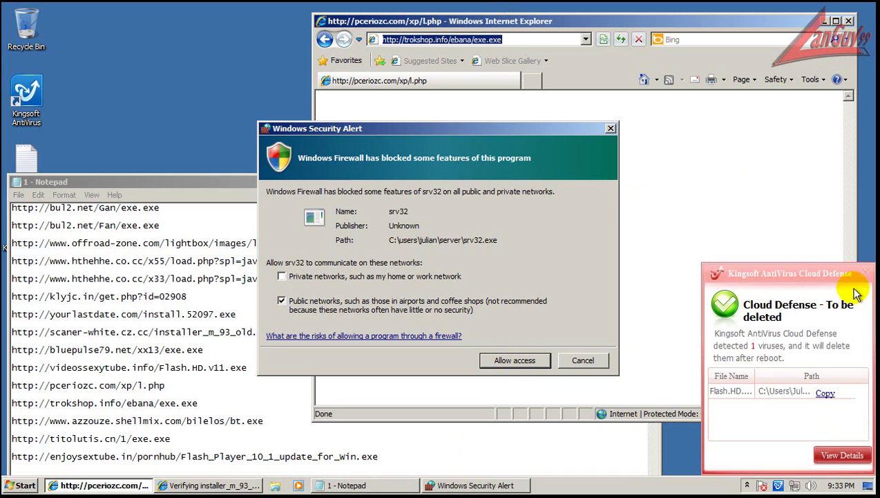
Step: Close the Kingsoft Cloud Defense notification and run the downloaded installer_m_93_old.exe despite the security warning
{"action": "left_click", "coordinate": [865, 273]}
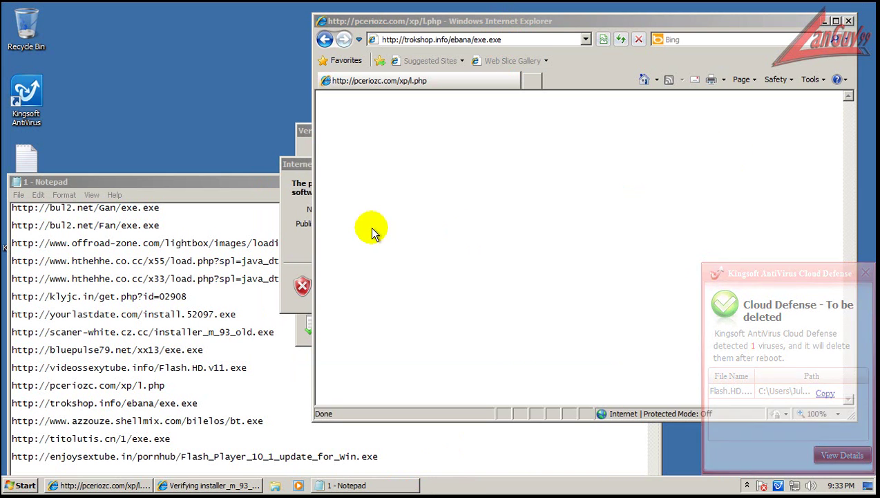
{"action": "left_click", "coordinate": [302, 246]}
{"action": "left_click", "coordinate": [486, 246]}
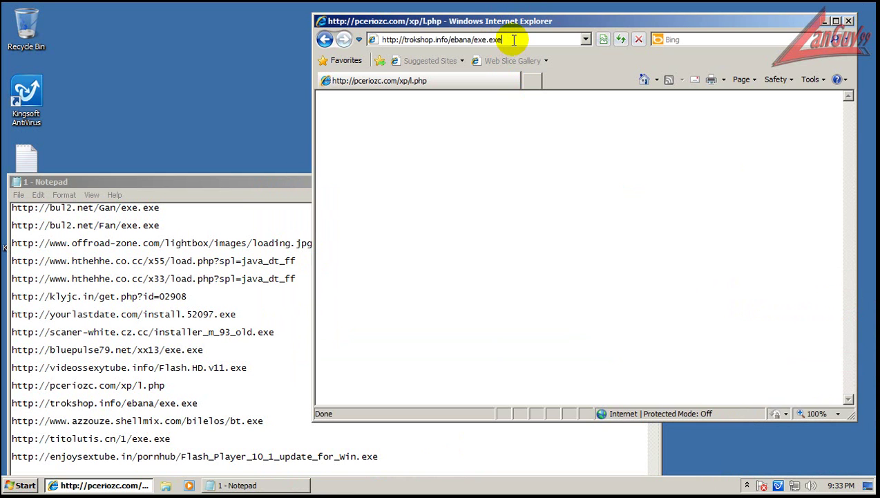
{"action": "type", "text": "http://www.azzouze.shellmix.com/bilelos/bt.exe"}
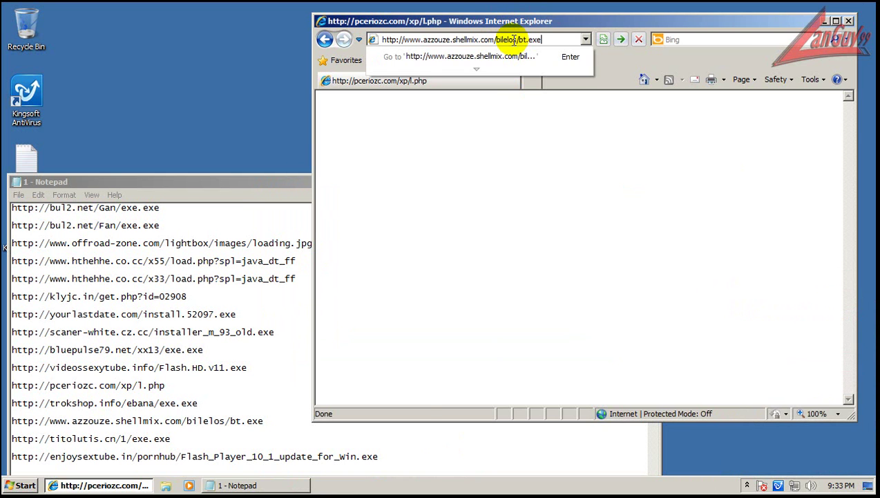
{"action": "key", "text": "Return"}
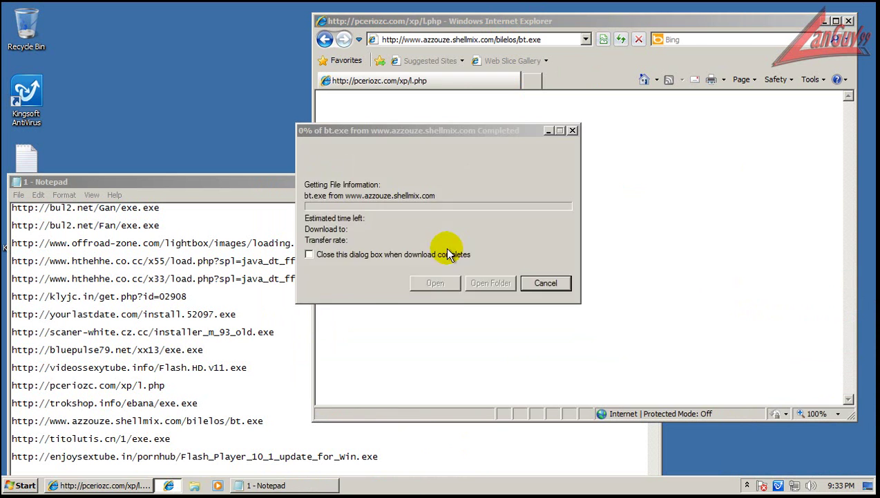
{"action": "left_click", "coordinate": [420, 251]}
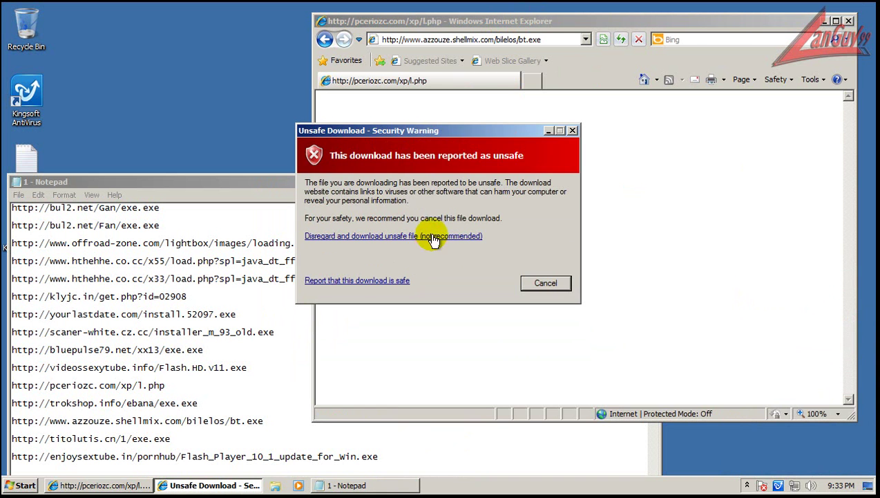
{"action": "left_click", "coordinate": [434, 237]}
{"action": "left_click", "coordinate": [492, 265]}
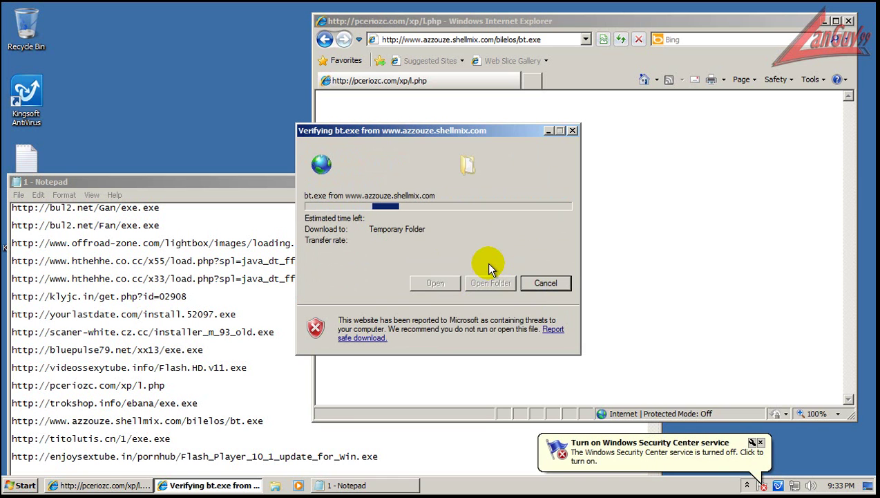
{"action": "left_click", "coordinate": [186, 441]}
{"action": "key", "text": "shift+Home"}
{"action": "key", "text": "ctrl+c"}
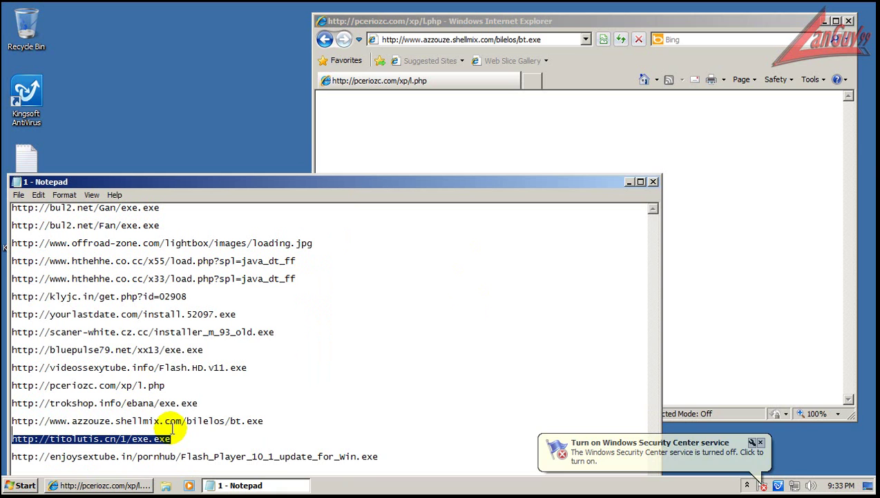
{"action": "left_click", "coordinate": [568, 40]}
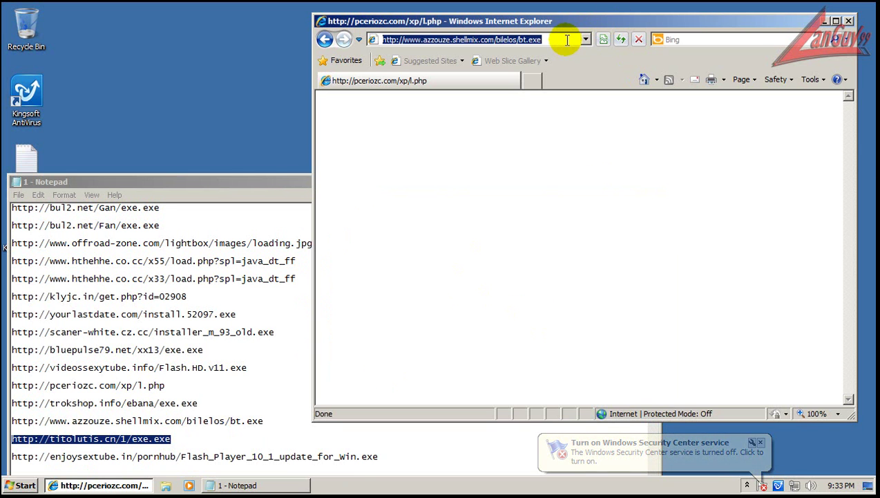
{"action": "key", "text": "ctrl+v"}
{"action": "key", "text": "Return"}
{"action": "left_click", "coordinate": [377, 251]}
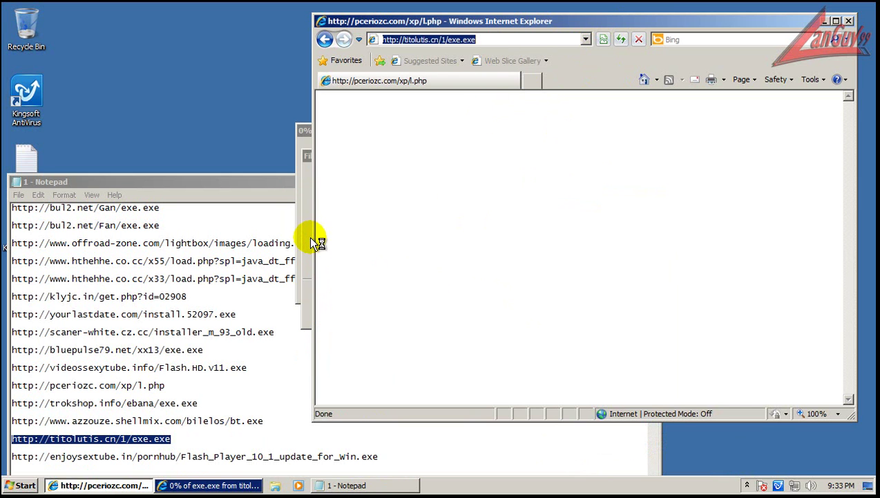
{"action": "left_click", "coordinate": [425, 253]}
{"action": "left_click", "coordinate": [418, 233]}
{"action": "left_click", "coordinate": [473, 236]}
{"action": "left_click", "coordinate": [380, 456]}
{"action": "key", "text": "shift+Home"}
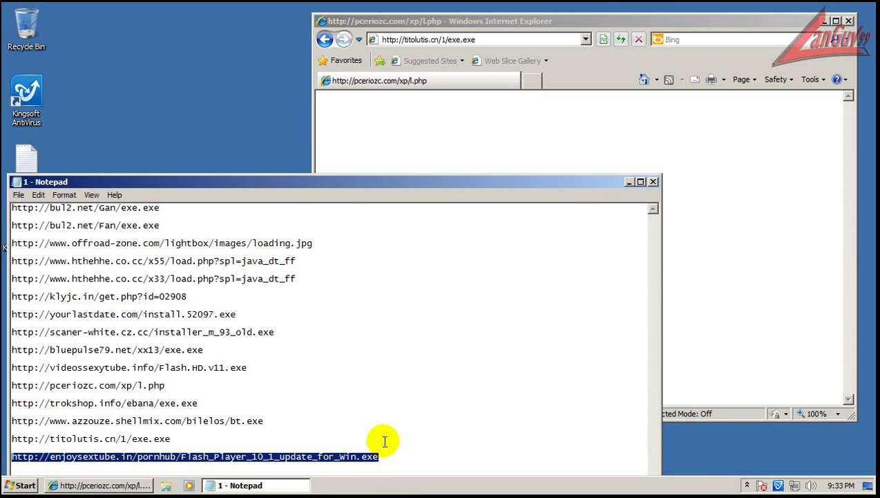
{"action": "left_click", "coordinate": [654, 182]}
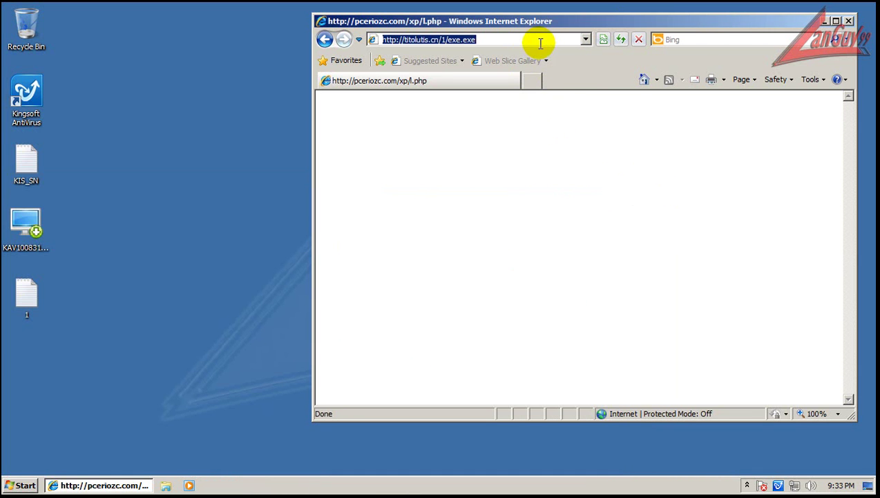
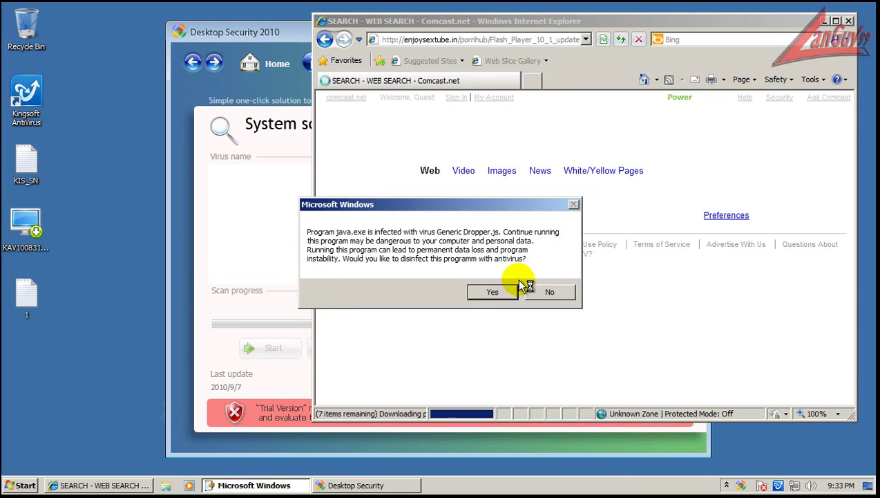
Step: Decline the java.exe disinfection offer and close the browser and Desktop Security 2010 windows
{"action": "left_click", "coordinate": [549, 292]}
{"action": "left_click", "coordinate": [493, 309]}
{"action": "left_click", "coordinate": [463, 290]}
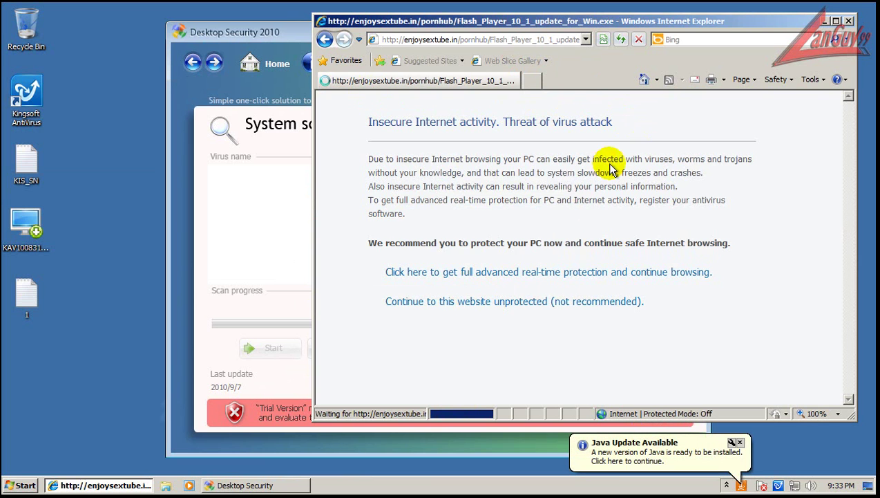
{"action": "left_click", "coordinate": [850, 23]}
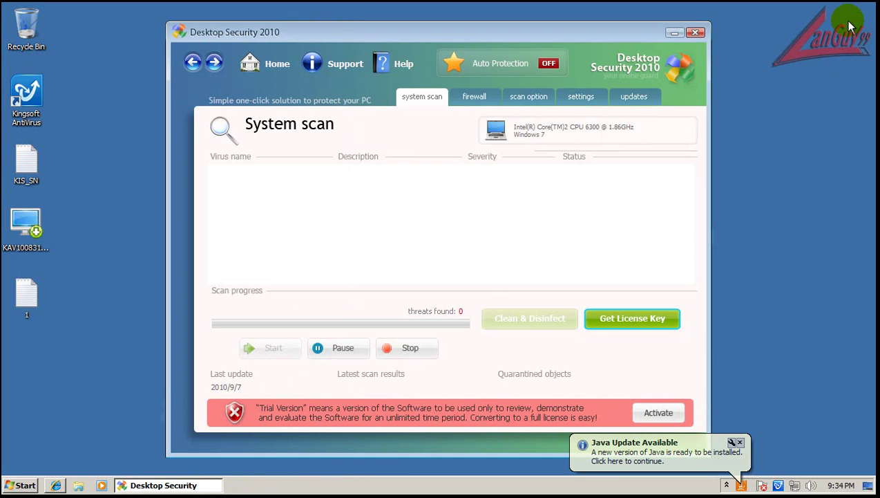
{"action": "left_click", "coordinate": [697, 30]}
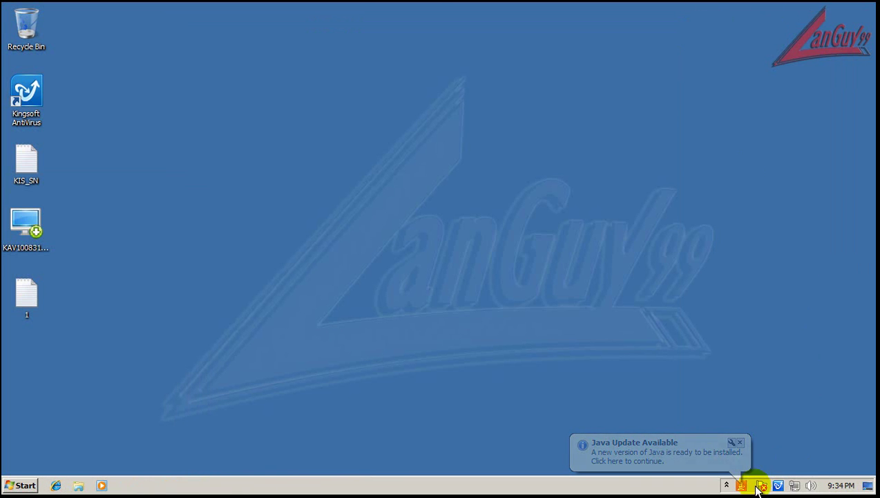
Step: Check the hidden notification icons and restart Windows
{"action": "left_click", "coordinate": [726, 486]}
{"action": "left_click", "coordinate": [749, 485]}
{"action": "left_click", "coordinate": [11, 484]}
{"action": "left_click", "coordinate": [231, 460]}
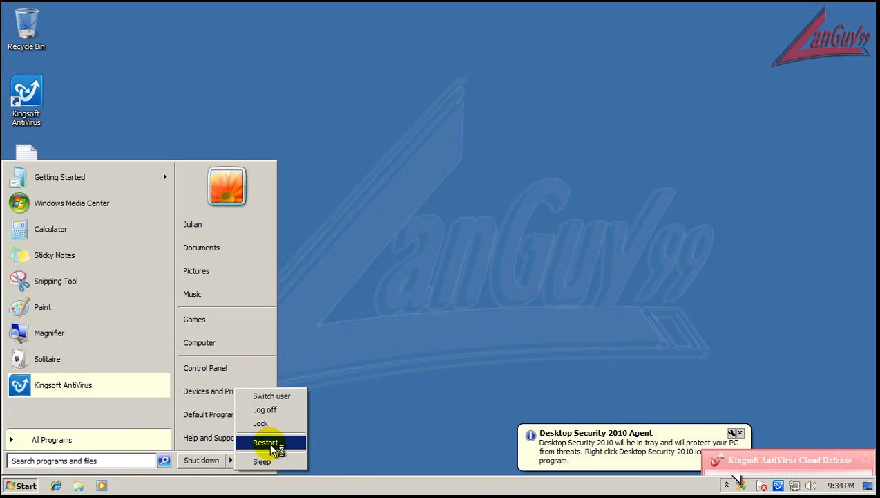
{"action": "left_click", "coordinate": [270, 446]}
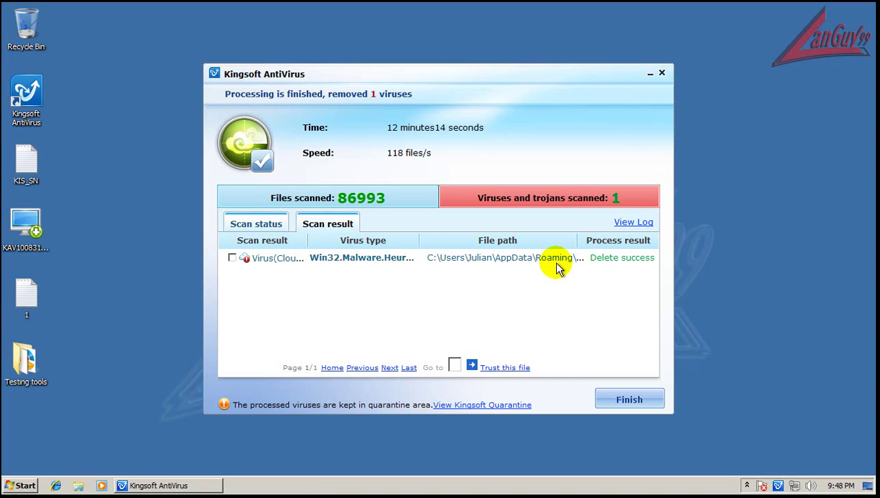
Step: Review the Kingsoft scan status and results, mark the detected virus entry and finish the scan
{"action": "left_click", "coordinate": [257, 222]}
{"action": "left_click", "coordinate": [314, 225]}
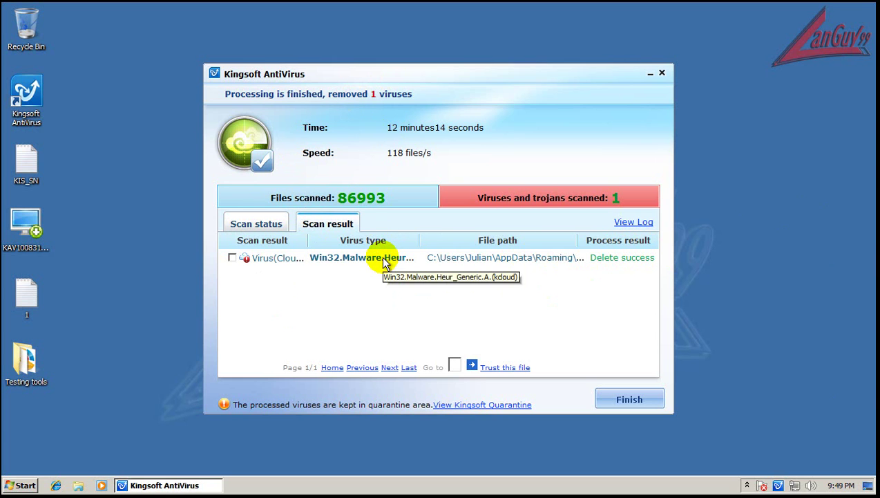
{"action": "left_click", "coordinate": [233, 257]}
{"action": "left_click", "coordinate": [630, 401]}
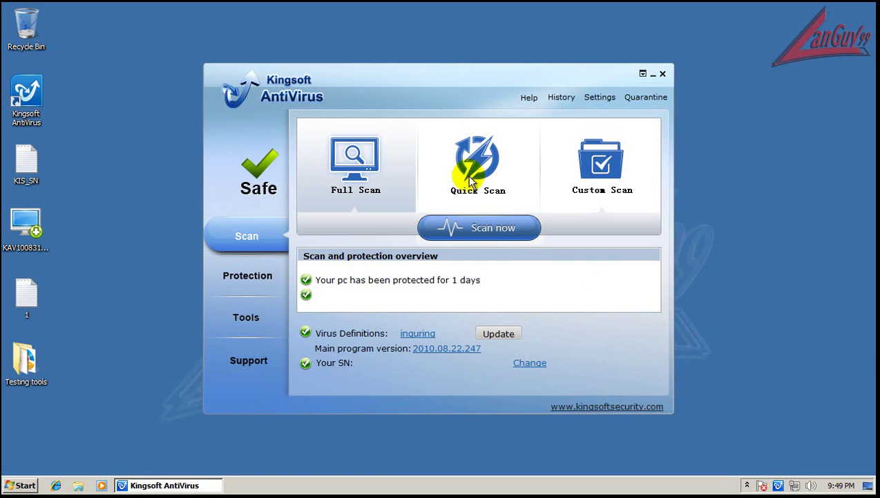
Step: Close Kingsoft AntiVirus and open the Testing tools folder on the desktop
{"action": "left_click", "coordinate": [663, 75]}
{"action": "double_click", "coordinate": [29, 357]}
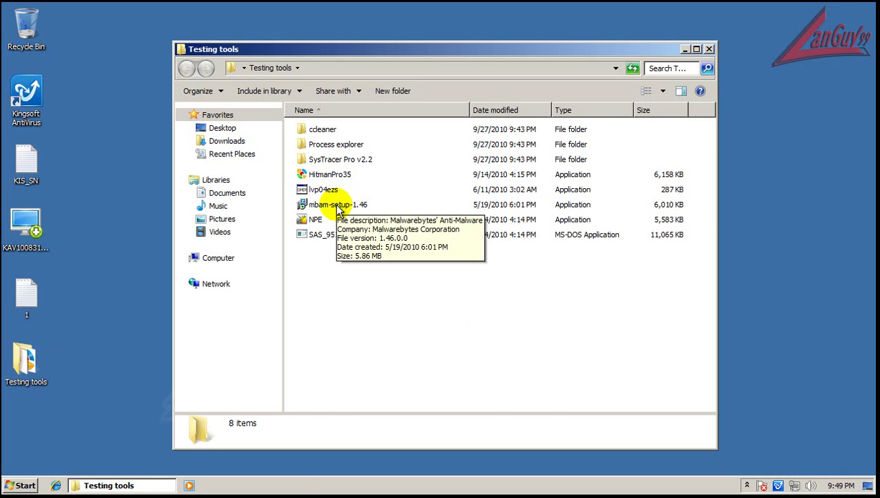
{"action": "double_click", "coordinate": [338, 206]}
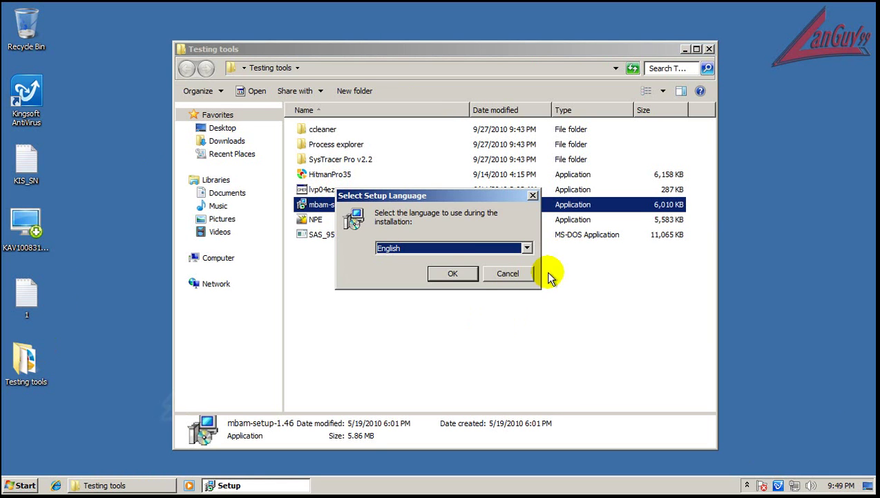
{"action": "left_click", "coordinate": [454, 273]}
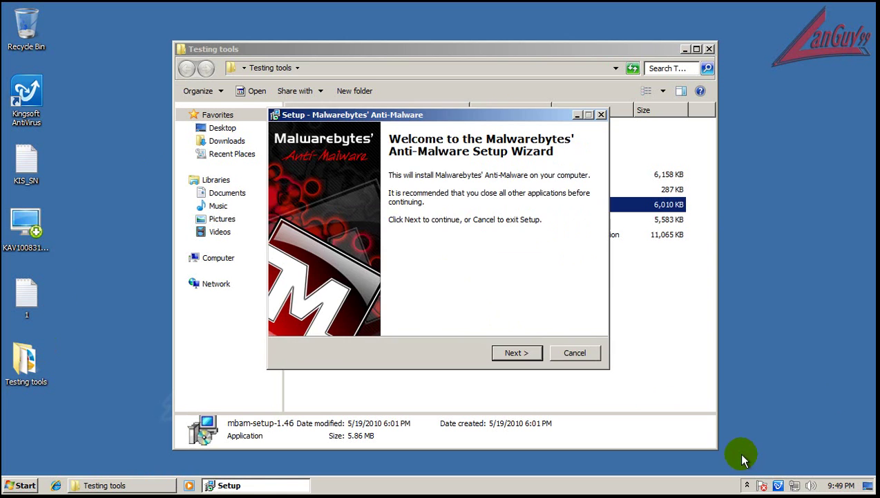
{"action": "left_click", "coordinate": [575, 352]}
{"action": "left_click", "coordinate": [485, 252]}
Step: Open the ccleaner folder inside Testing tools and launch CCleaner
{"action": "double_click", "coordinate": [338, 128]}
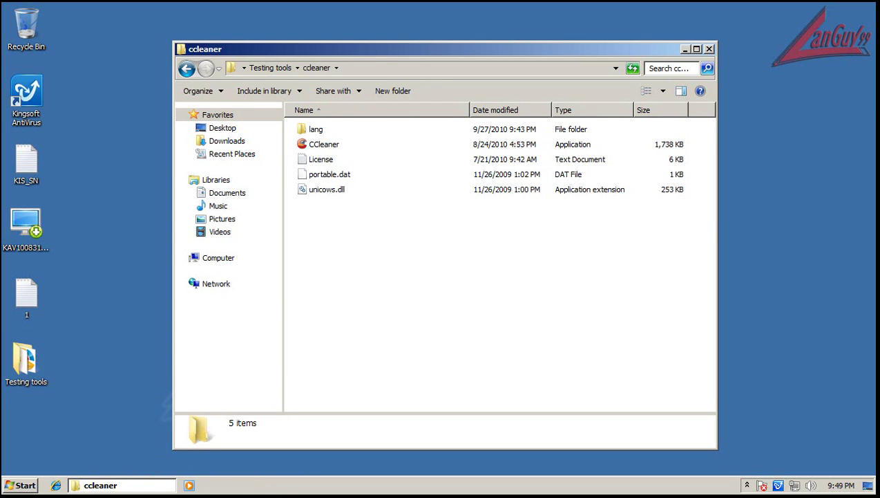
{"action": "left_click", "coordinate": [329, 146]}
{"action": "double_click", "coordinate": [329, 146]}
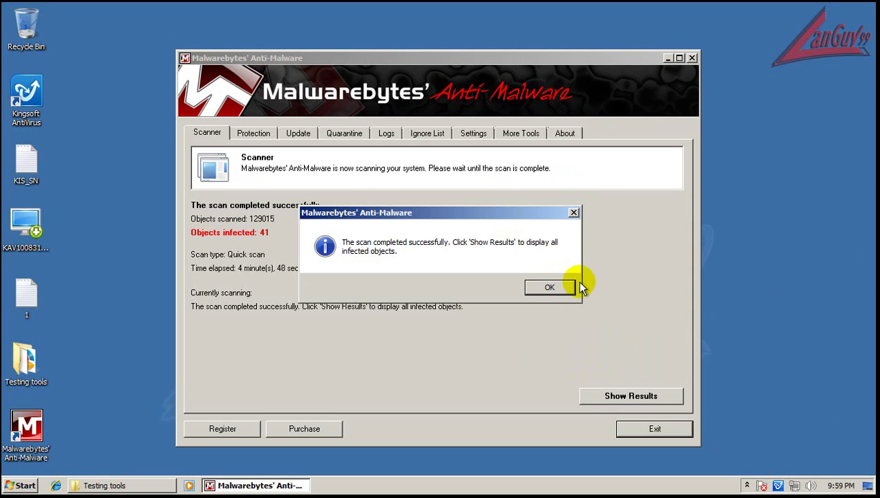
Step: Show the infected objects from the completed Malwarebytes scan and sort them by vendor in descending order
{"action": "left_click", "coordinate": [550, 287]}
{"action": "left_click", "coordinate": [599, 397]}
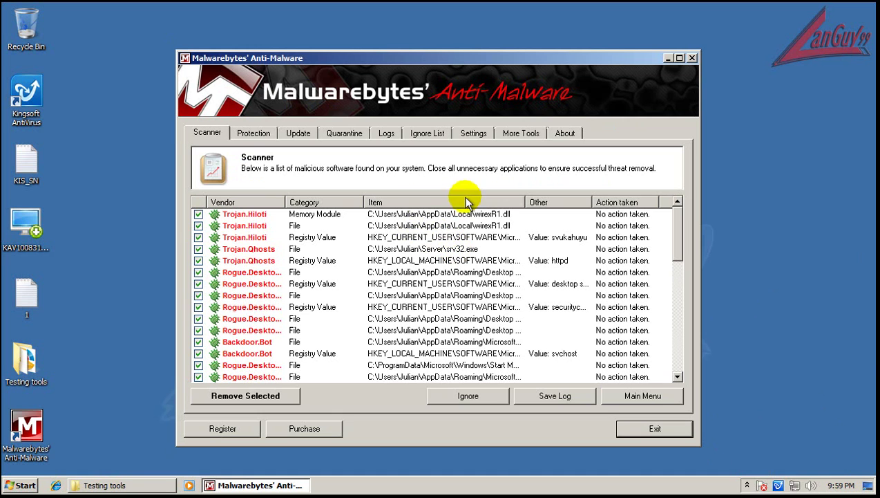
{"action": "left_click", "coordinate": [256, 203]}
{"action": "left_click", "coordinate": [253, 205]}
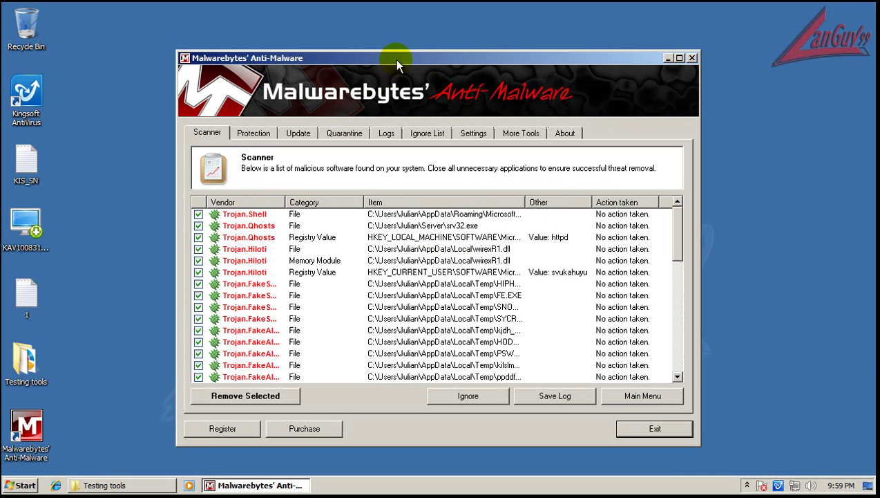
Step: Widen the Item, Category and Vendor columns of the results to show full entries and select the srv32.exe file entry
{"action": "left_click", "coordinate": [520, 199]}
{"action": "left_click_drag", "start_coordinate": [523, 199], "coordinate": [631, 199]}
{"action": "left_click_drag", "start_coordinate": [360, 205], "coordinate": [382, 204]}
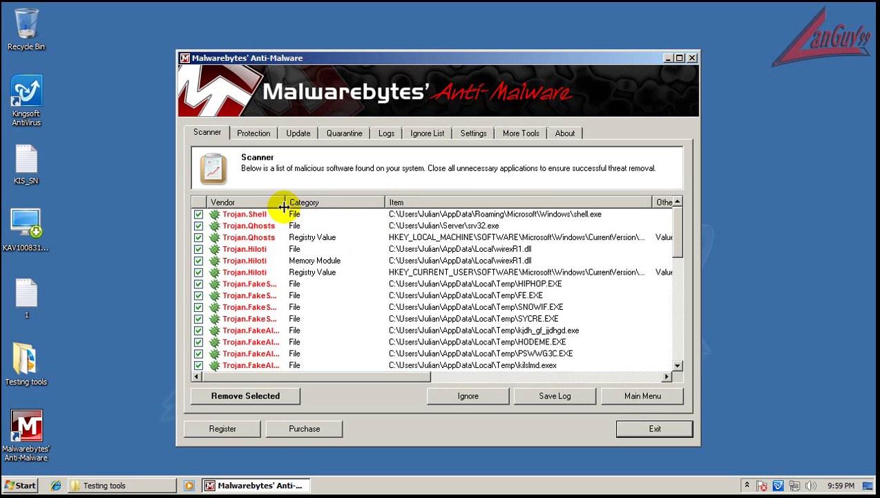
{"action": "left_click_drag", "start_coordinate": [284, 206], "coordinate": [311, 204]}
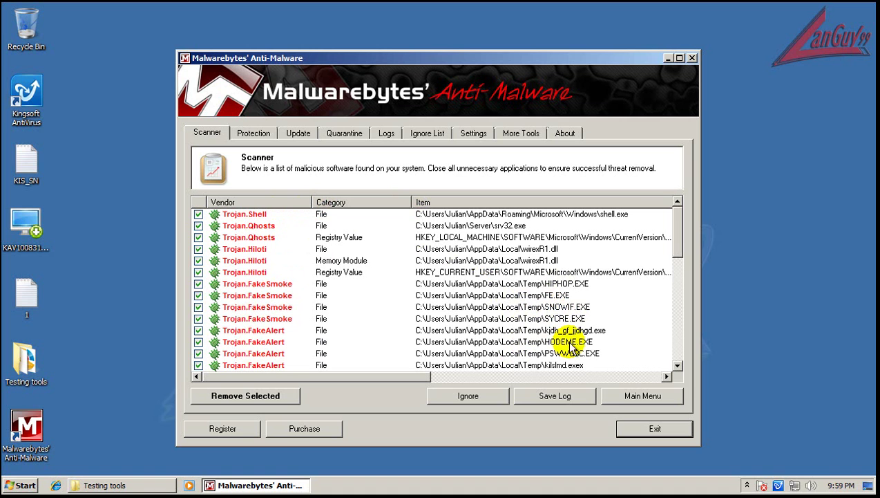
{"action": "left_click", "coordinate": [493, 226]}
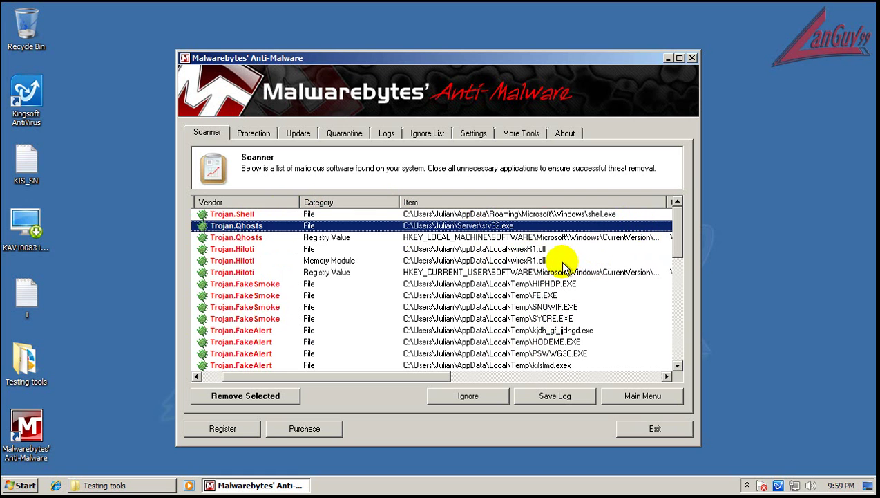
Step: Examine the detected entries and their file paths through the whole results list, from Trojan.Hiloti and Trojan.Agent.U down to Malware.Trace, Hijack.Shell and Backdoor.Bot
{"action": "left_click", "coordinate": [539, 249]}
{"action": "left_click", "coordinate": [539, 260]}
{"action": "left_click", "coordinate": [546, 237]}
{"action": "scroll", "coordinate": [573, 256], "scroll_direction": "down", "scroll_amount": 3}
{"action": "scroll", "coordinate": [573, 259], "scroll_direction": "down", "scroll_amount": 2}
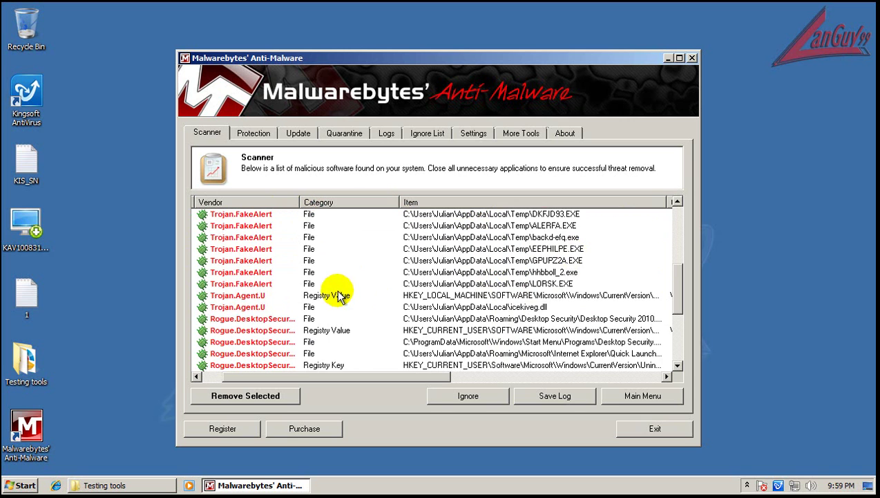
{"action": "scroll", "coordinate": [363, 276], "scroll_direction": "down", "scroll_amount": 1}
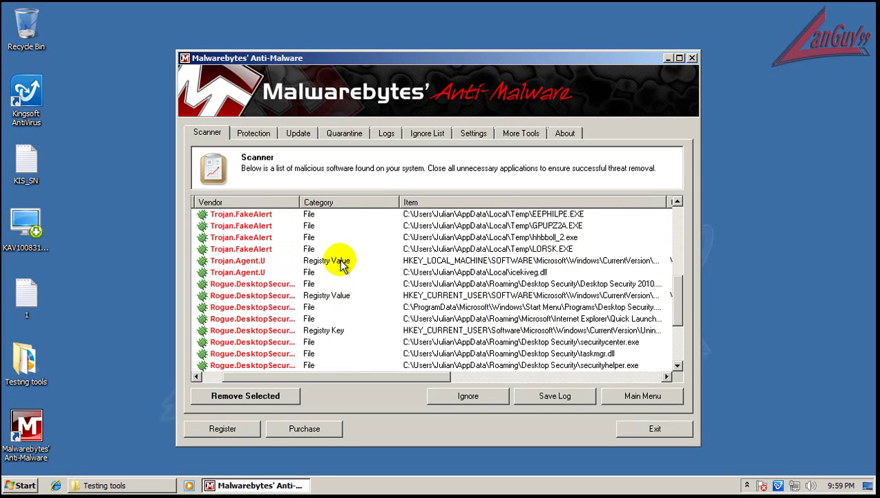
{"action": "left_click", "coordinate": [448, 272]}
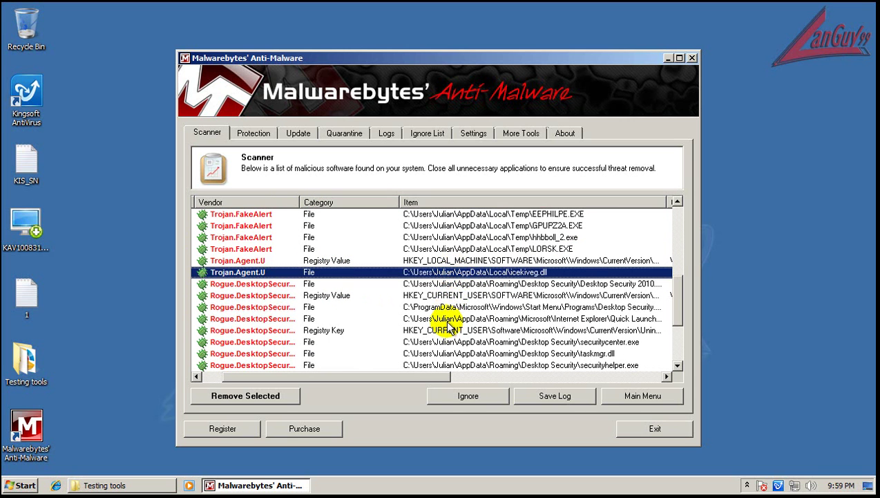
{"action": "scroll", "coordinate": [311, 305], "scroll_direction": "down", "scroll_amount": 3}
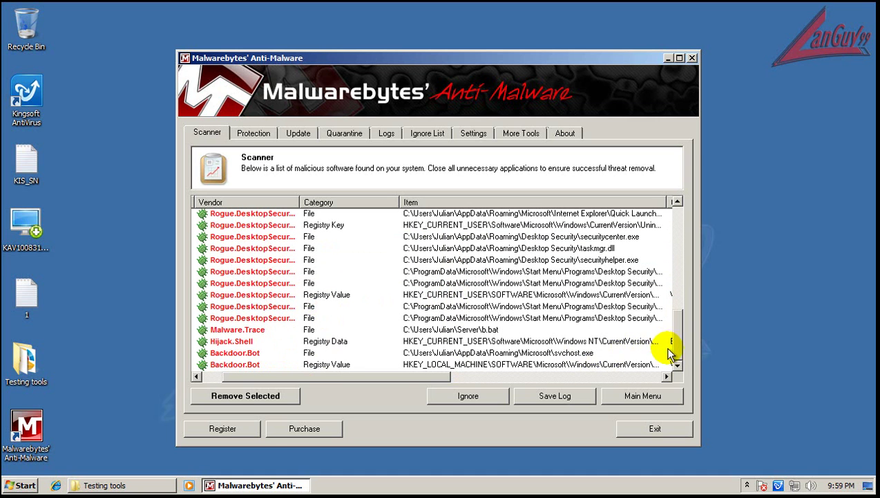
{"action": "scroll", "coordinate": [676, 349], "scroll_direction": "up", "scroll_amount": 1}
{"action": "left_click_drag", "start_coordinate": [677, 340], "coordinate": [680, 239]}
{"action": "left_click", "coordinate": [514, 260]}
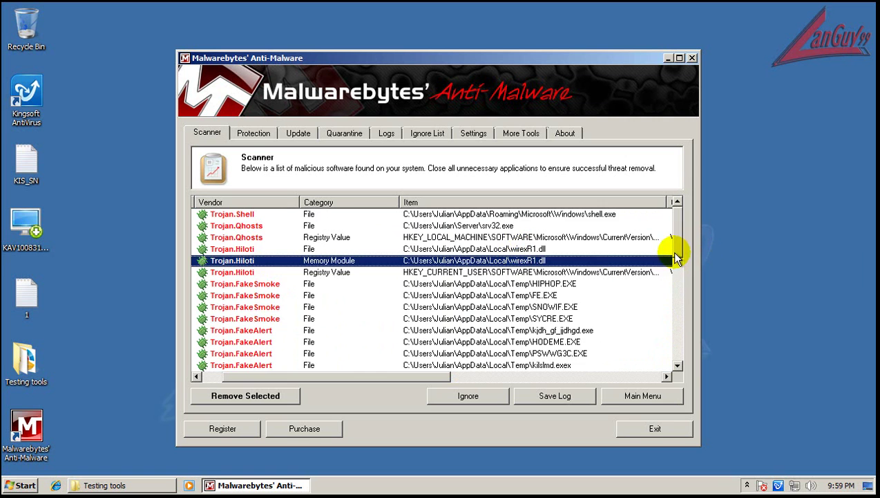
{"action": "left_click_drag", "start_coordinate": [679, 257], "coordinate": [666, 374]}
{"action": "left_click", "coordinate": [237, 329]}
{"action": "left_click", "coordinate": [234, 342]}
{"action": "left_click", "coordinate": [235, 354]}
Step: Remove the selected infections with Malwarebytes' Anti-Malware and restart the computer to complete the removal
{"action": "left_click", "coordinate": [247, 403]}
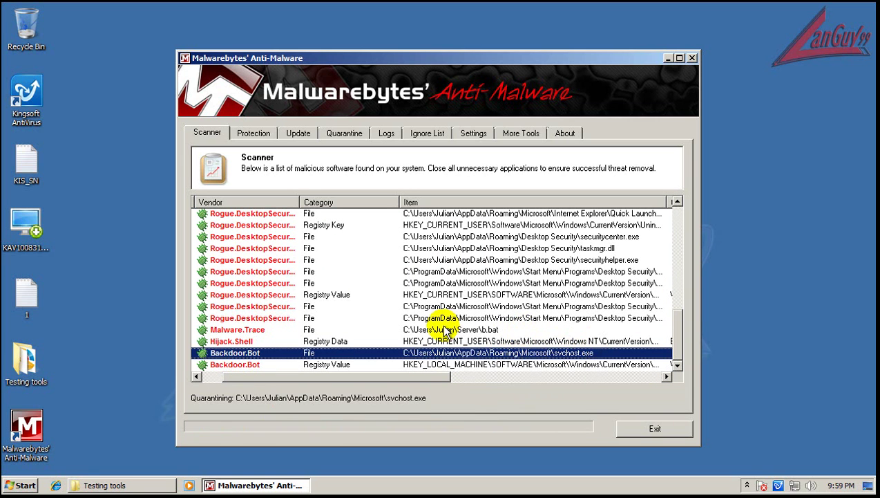
{"action": "left_click", "coordinate": [556, 296]}
{"action": "left_click", "coordinate": [653, 182]}
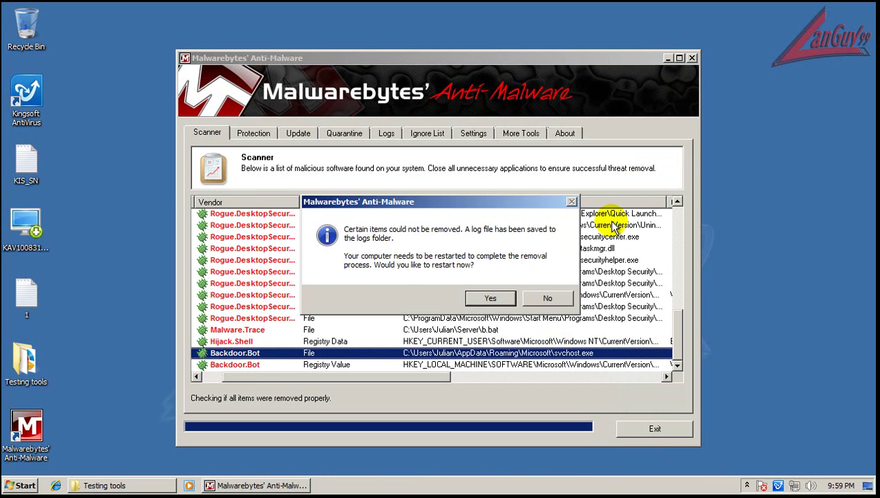
{"action": "left_click", "coordinate": [495, 297]}
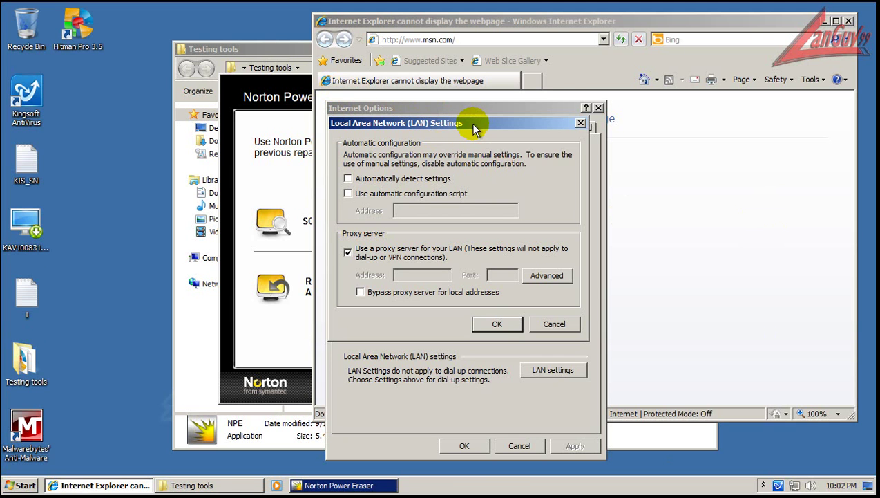
Step: Clear the HTTP proxy address and port in the advanced proxy settings of the LAN connection
{"action": "left_click_drag", "start_coordinate": [471, 123], "coordinate": [484, 141]}
{"action": "left_click", "coordinate": [559, 292]}
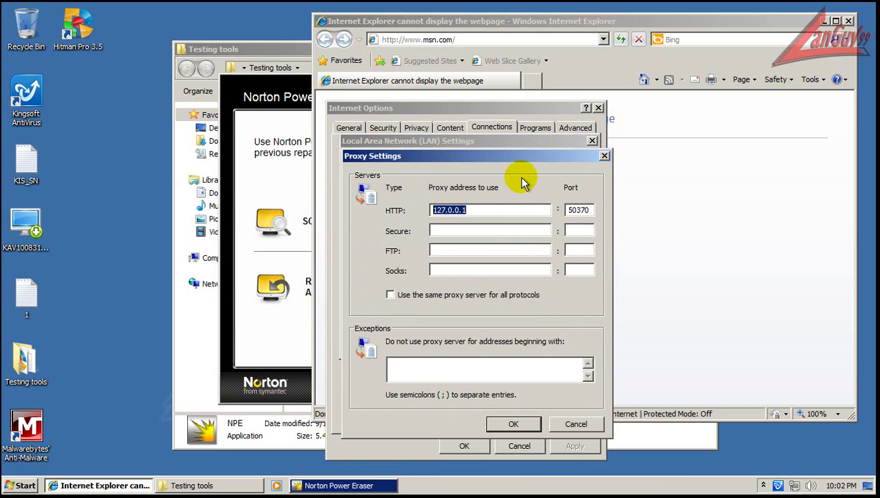
{"action": "left_click_drag", "start_coordinate": [676, 207], "coordinate": [505, 151]}
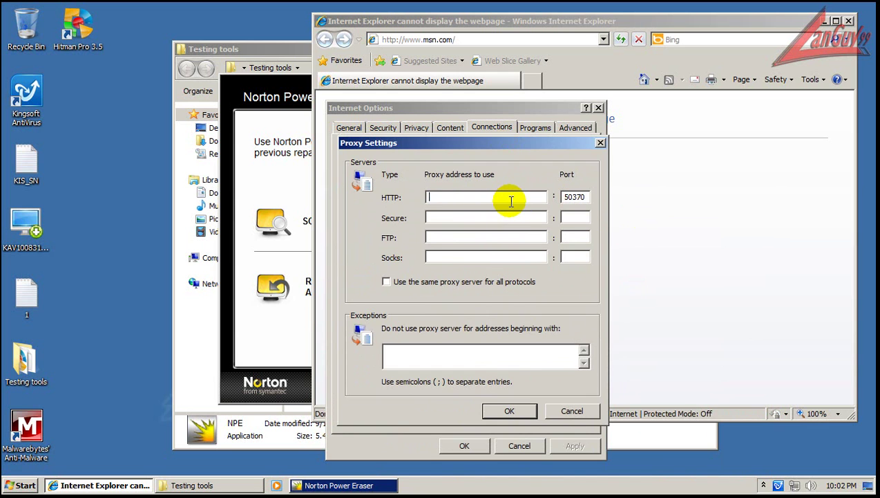
{"action": "left_click_drag", "start_coordinate": [588, 199], "coordinate": [529, 193]}
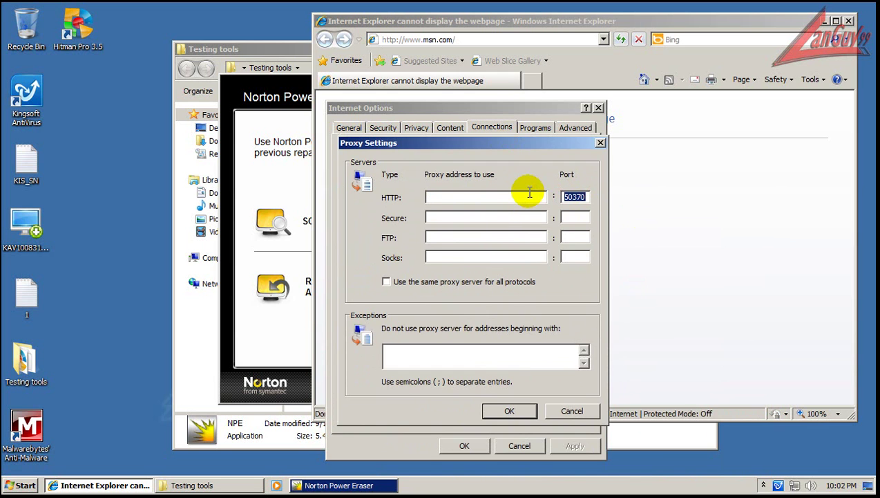
{"action": "left_click", "coordinate": [519, 412]}
Step: Disable the proxy server for the LAN and apply the change in Internet Options
{"action": "left_click", "coordinate": [437, 290]}
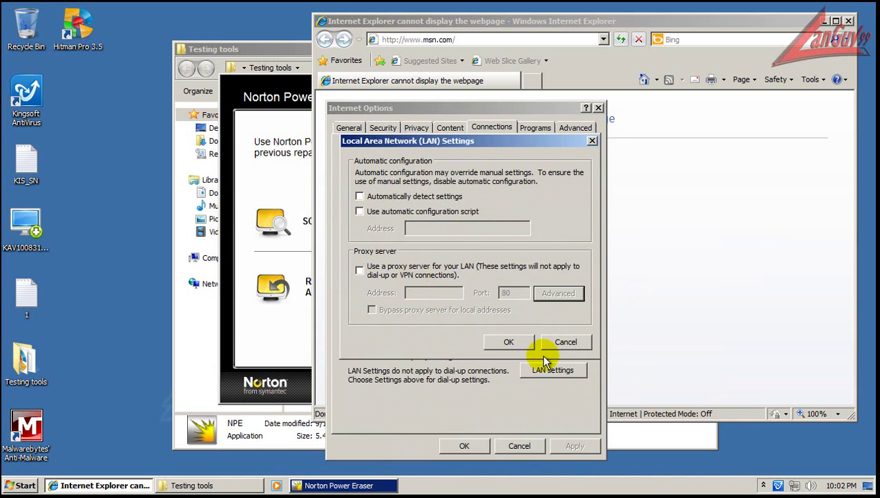
{"action": "left_click", "coordinate": [510, 342]}
{"action": "left_click", "coordinate": [464, 445]}
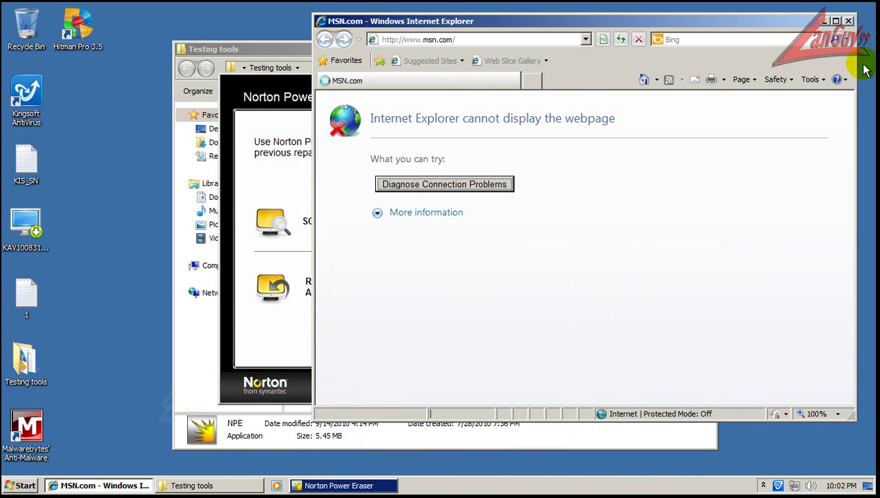
Step: Close Internet Explorer and start a Norton Power Eraser scan for risks
{"action": "left_click", "coordinate": [848, 21]}
{"action": "left_click_drag", "start_coordinate": [415, 95], "coordinate": [446, 105]}
{"action": "left_click", "coordinate": [572, 233]}
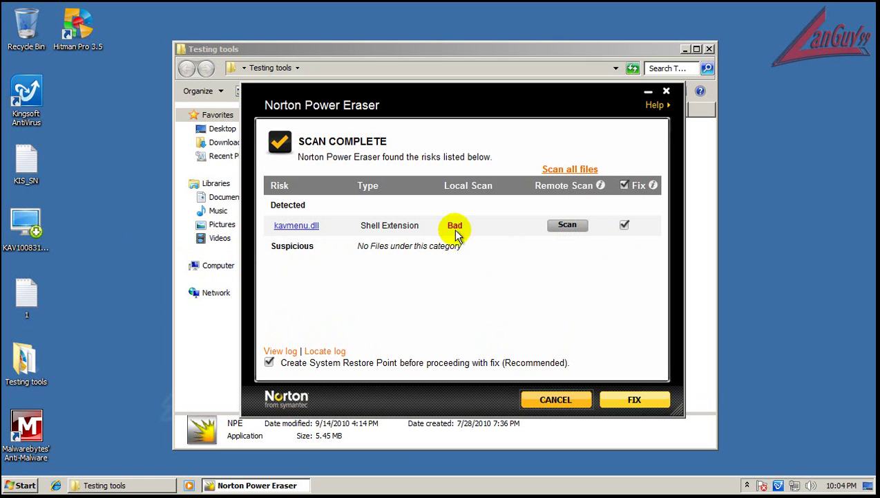
Step: Review the reputation and threat details of kavmenu.dll, then return to the scan results
{"action": "left_click", "coordinate": [298, 225]}
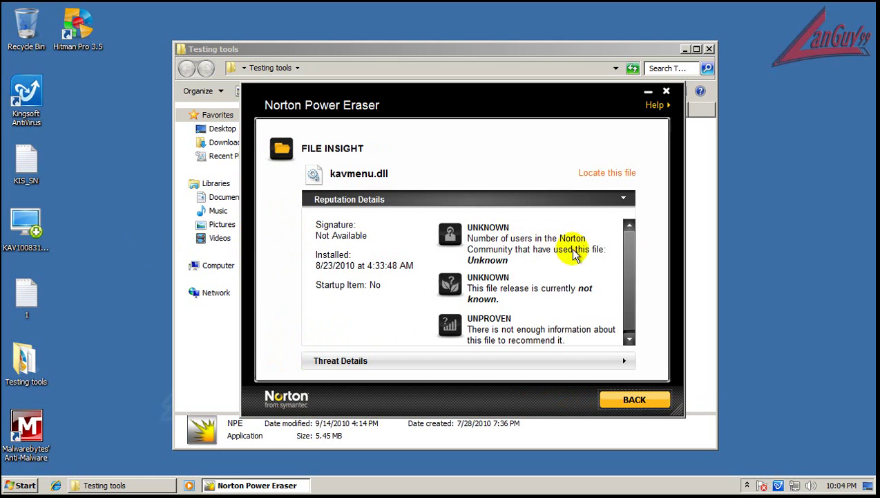
{"action": "scroll", "coordinate": [631, 256], "scroll_direction": "down", "scroll_amount": 1}
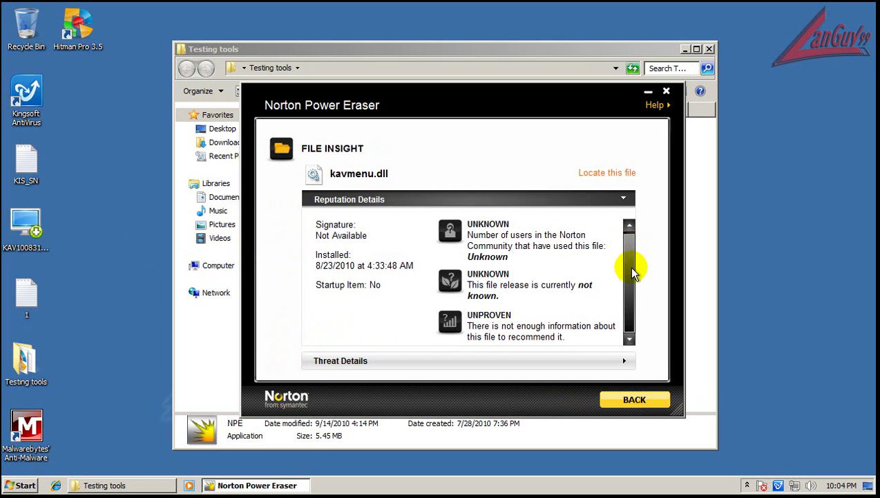
{"action": "left_click", "coordinate": [519, 359]}
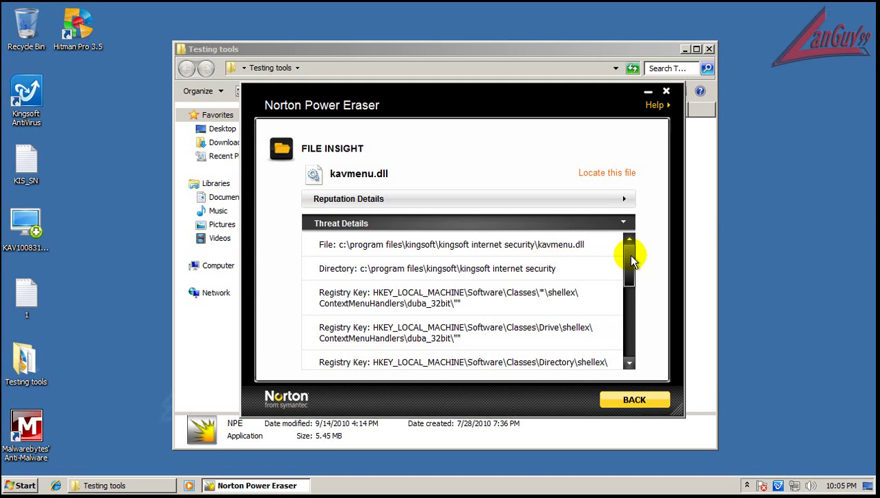
{"action": "mouse_move", "coordinate": [630, 257]}
{"action": "left_mouse_down"}
{"action": "mouse_move", "coordinate": [625, 318]}
{"action": "mouse_move", "coordinate": [622, 275]}
{"action": "mouse_move", "coordinate": [631, 245]}
{"action": "left_mouse_up"}
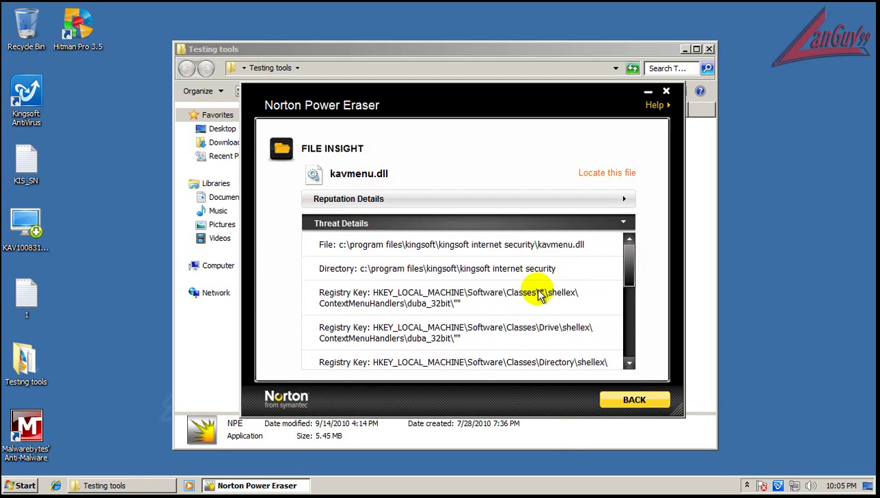
{"action": "left_click", "coordinate": [611, 405]}
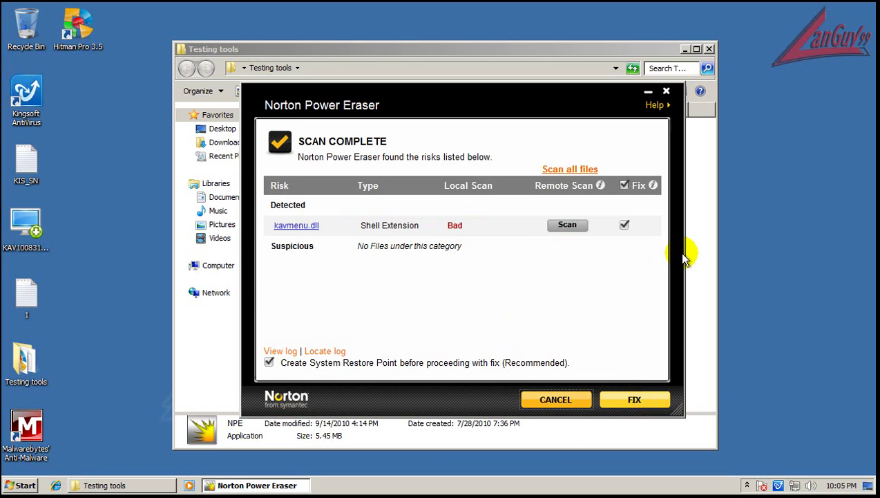
Step: Close Norton Power Eraser without fixing kavmenu.dll and run HitmanPro35 from the Testing tools folder
{"action": "left_click", "coordinate": [561, 404]}
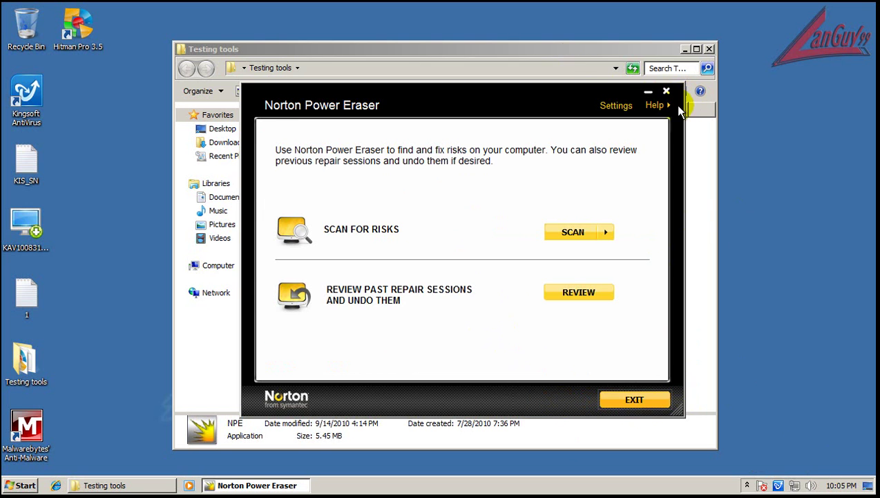
{"action": "left_click", "coordinate": [666, 91]}
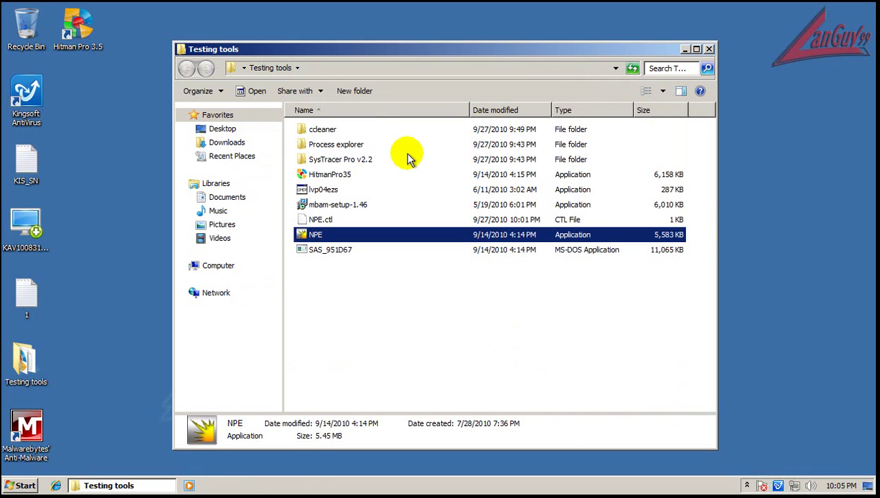
{"action": "left_click", "coordinate": [335, 175]}
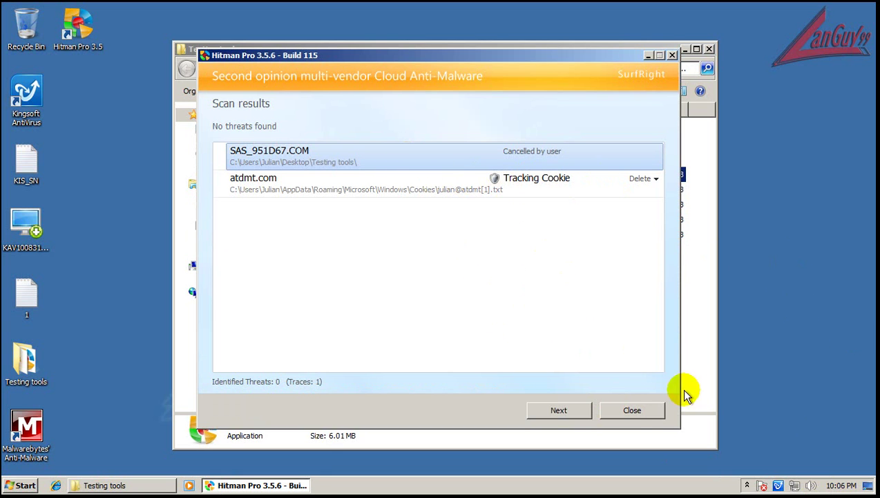
Step: Close the Hitman Pro results and run the GMER scanner lvp04ezs from the Testing tools folder
{"action": "left_click", "coordinate": [630, 410]}
{"action": "left_click", "coordinate": [428, 319]}
{"action": "left_click", "coordinate": [328, 195]}
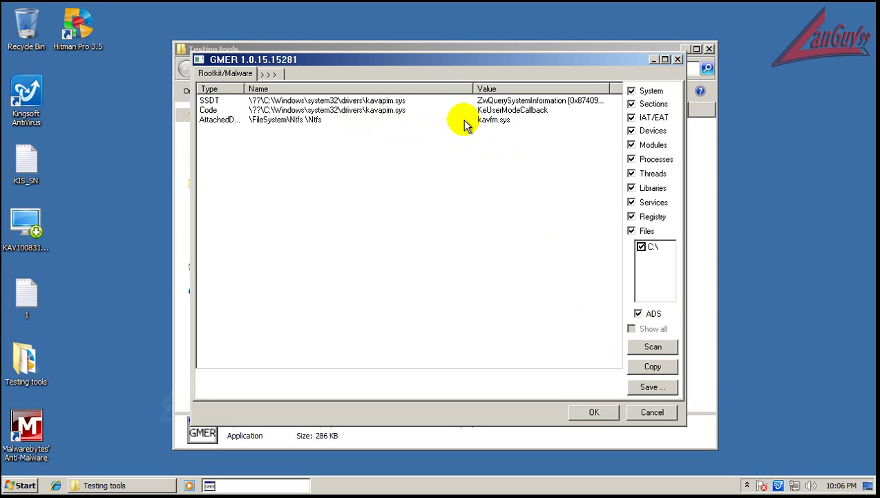
Step: Close GMER and launch SAS_951D67 from the Testing tools folder
{"action": "left_click", "coordinate": [655, 414]}
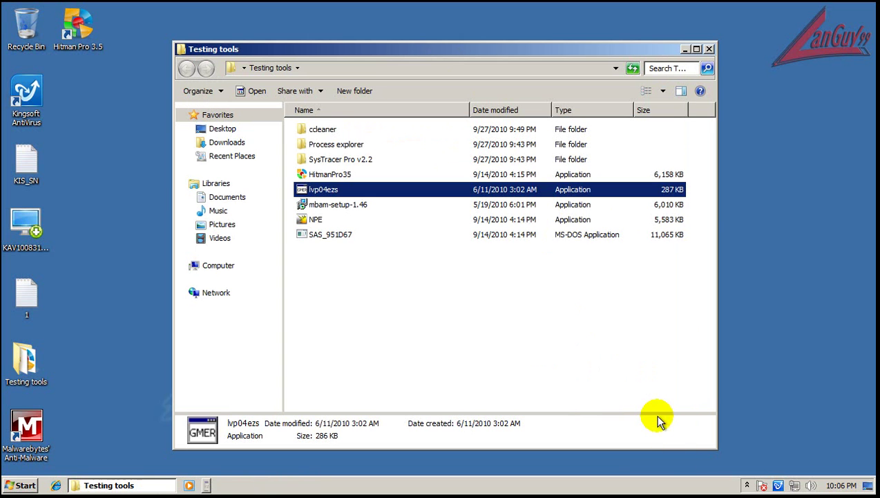
{"action": "left_click", "coordinate": [338, 237]}
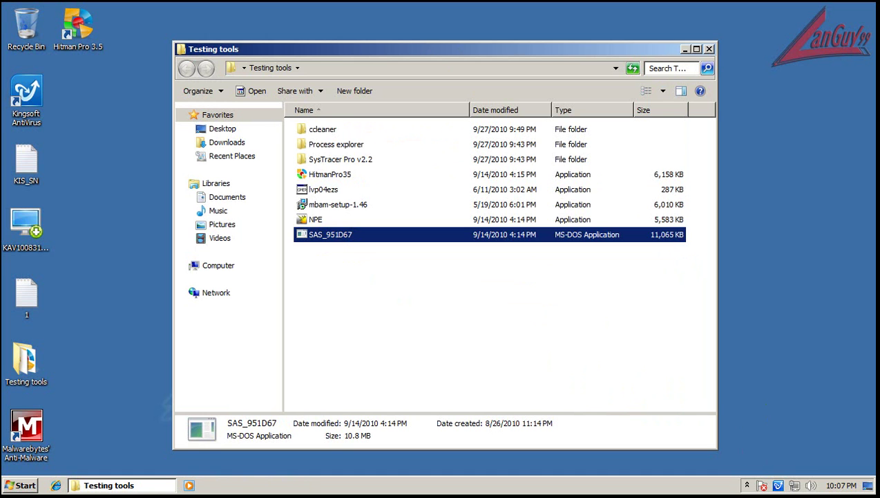
{"action": "key", "text": "Return"}
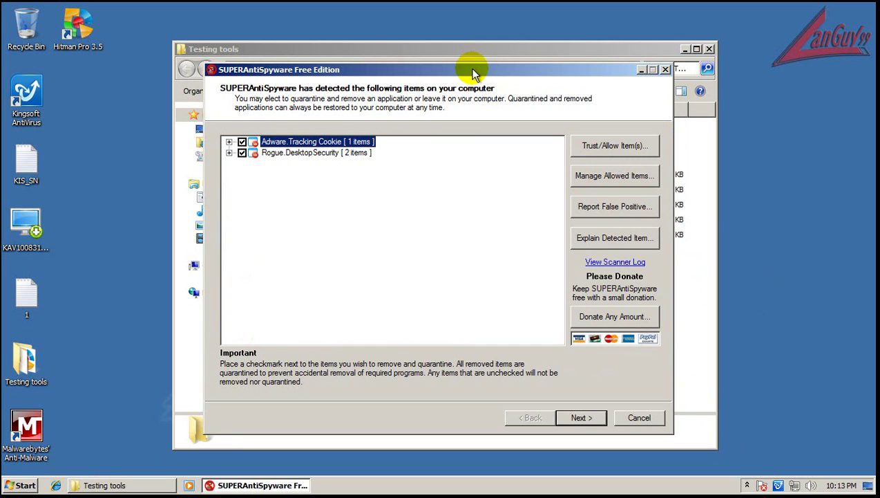
Step: Expand the Rogue.DesktopSecurity detection and inspect its DESKTOP SECURITY file and registry key entries
{"action": "left_click", "coordinate": [228, 152]}
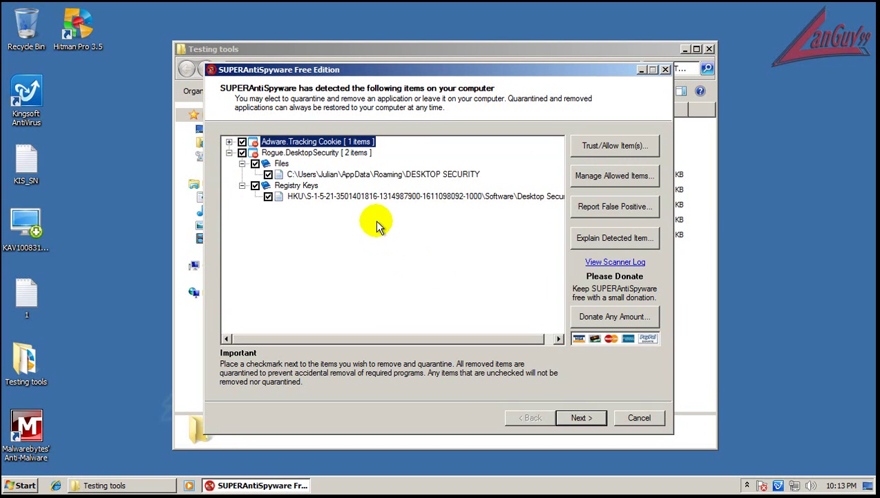
{"action": "left_click", "coordinate": [374, 176]}
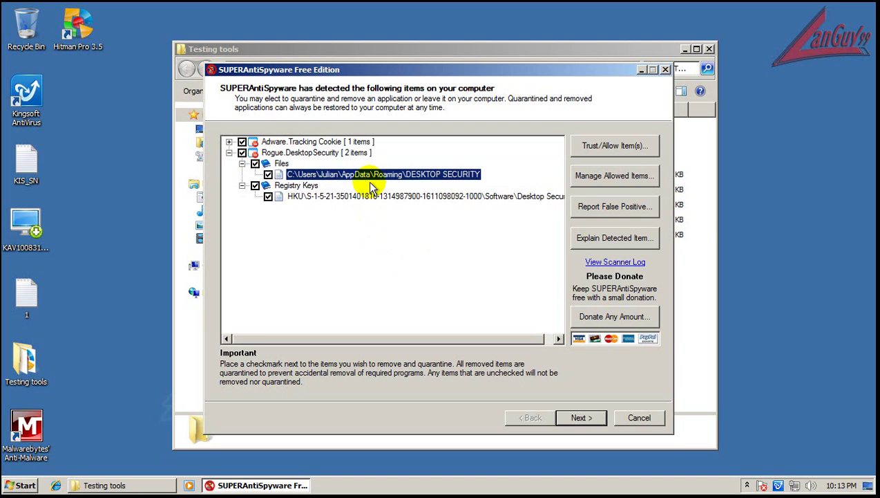
{"action": "left_click", "coordinate": [381, 197]}
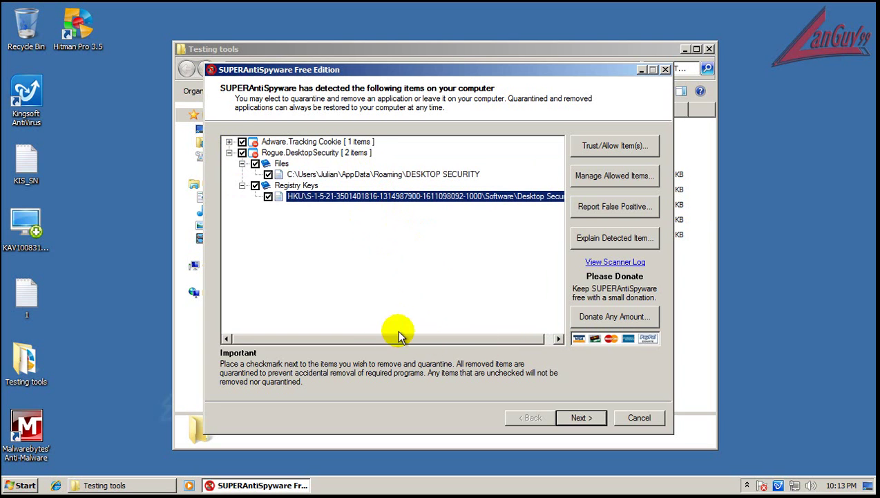
Step: Move the SUPERAntiSpyware and Testing tools windows apart and open the Kingsoft AntiVirus main window
{"action": "left_click_drag", "start_coordinate": [422, 70], "coordinate": [575, 99]}
{"action": "left_click_drag", "start_coordinate": [438, 56], "coordinate": [347, 39]}
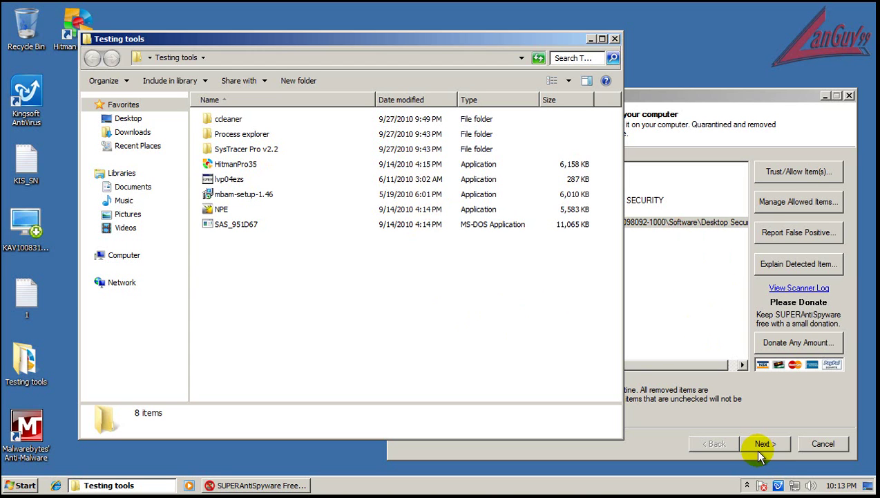
{"action": "left_click", "coordinate": [779, 487]}
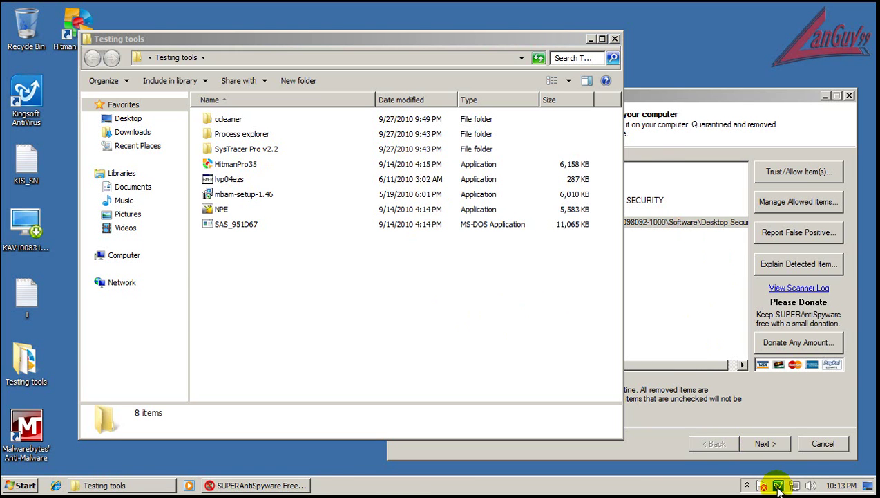
{"action": "double_click", "coordinate": [779, 487]}
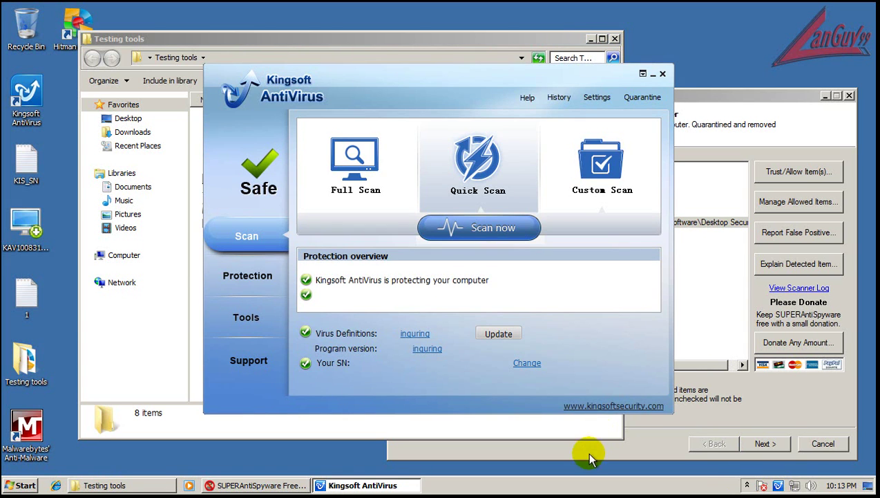